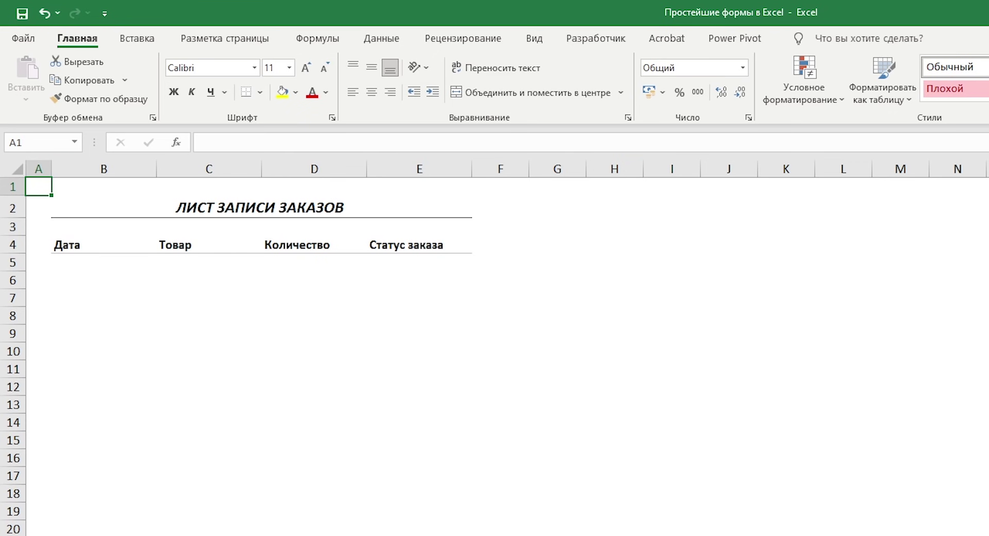
Step: Enter the first order: 21.09.2021, Кофе, quantity 150, status Завершено
key("Down")
key("Down")
key("Down")
key("Down")
key("Right")
type("21")
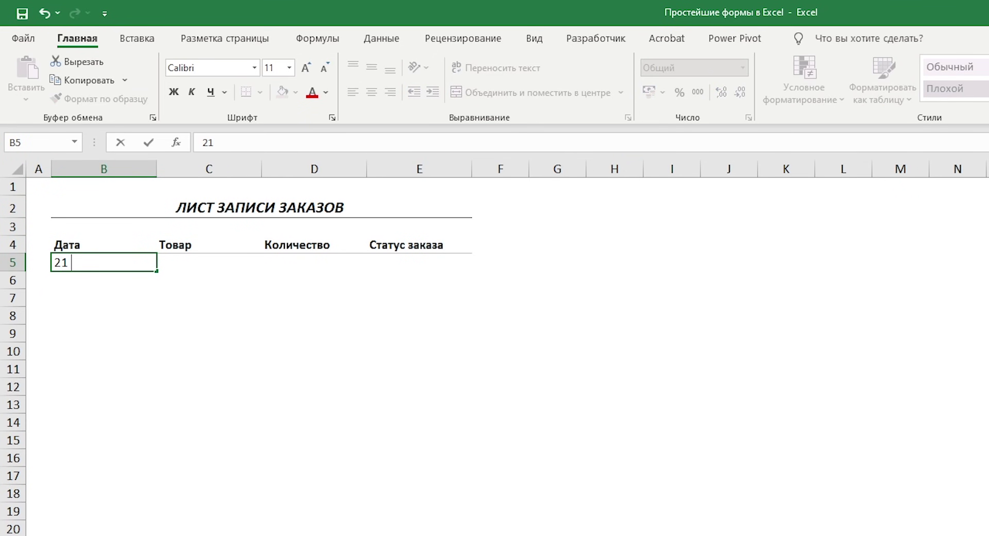
type(".09.2021")
key("Tab")
type("К")
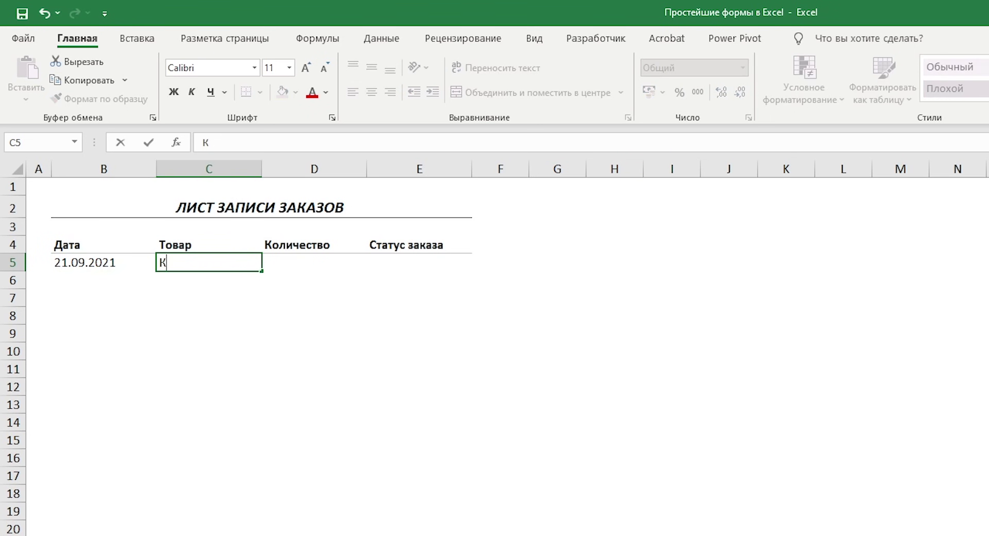
type("офе")
key("Tab")
type("150")
key("Tab")
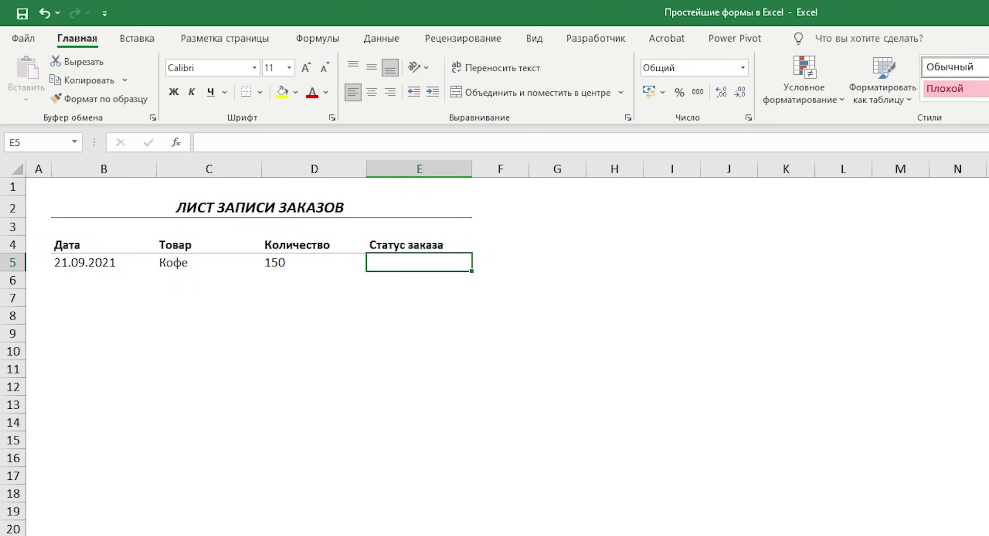
type("Завершено")
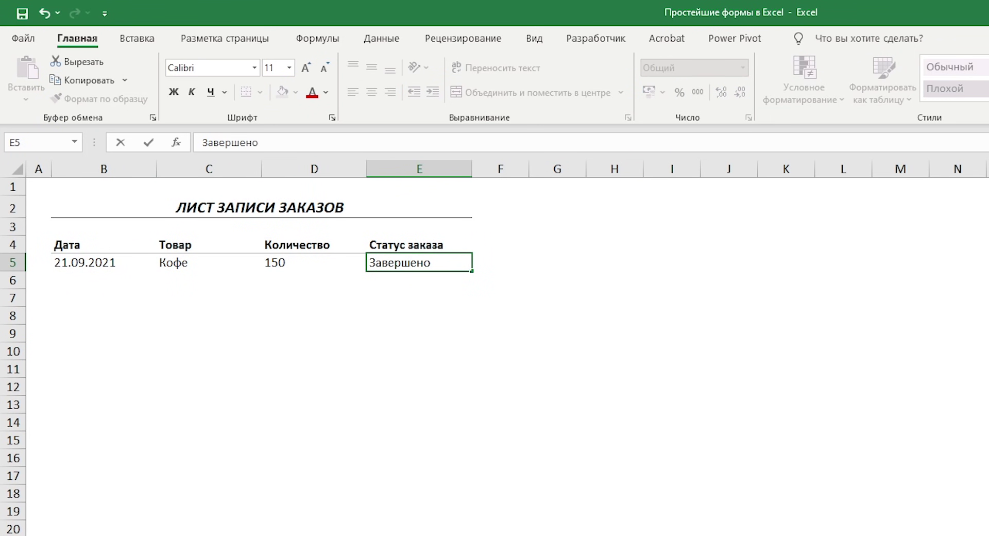
key("ctrl+Return")
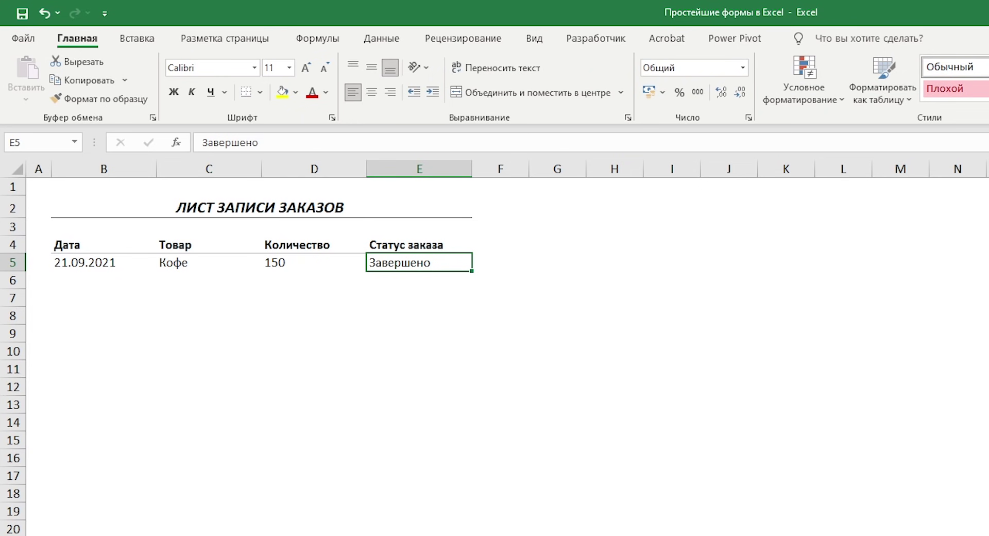
Step: Enter the Шоколад, Черный чай and Кориандр orders dated 22.09, 24.09 and 25.09.2021
left_click(115, 278)
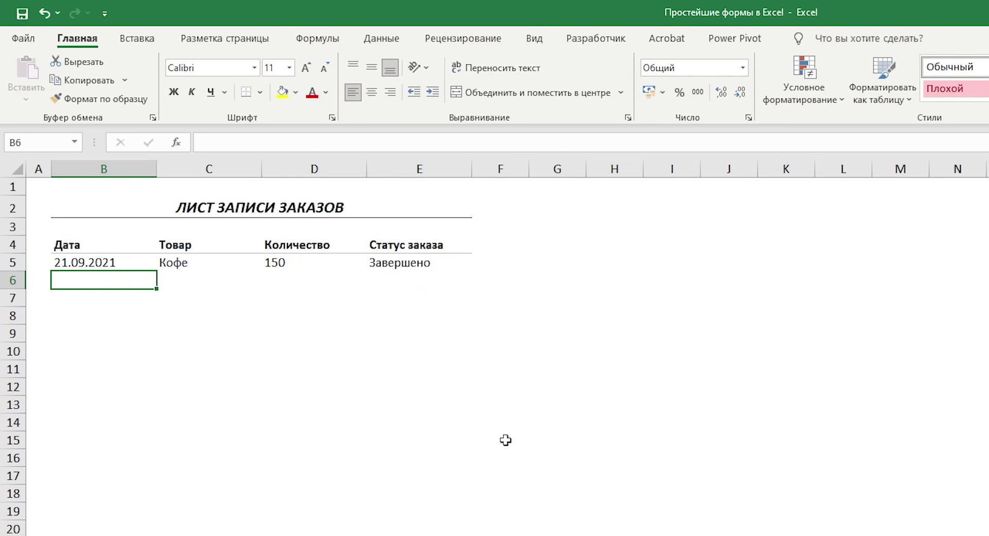
type("22.09.2021\tШоколад\t200\tЗавершено 24.09.2021\tЧерный чай\t5")
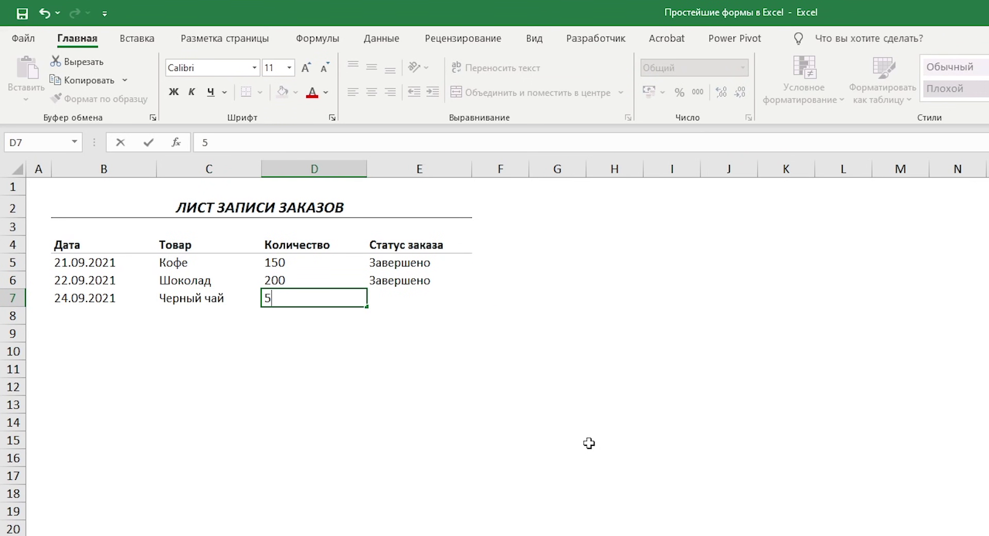
type("0\tОтправлено 25.09.2021\tКориандр\t150\tОжидание оплаты")
key("Return")
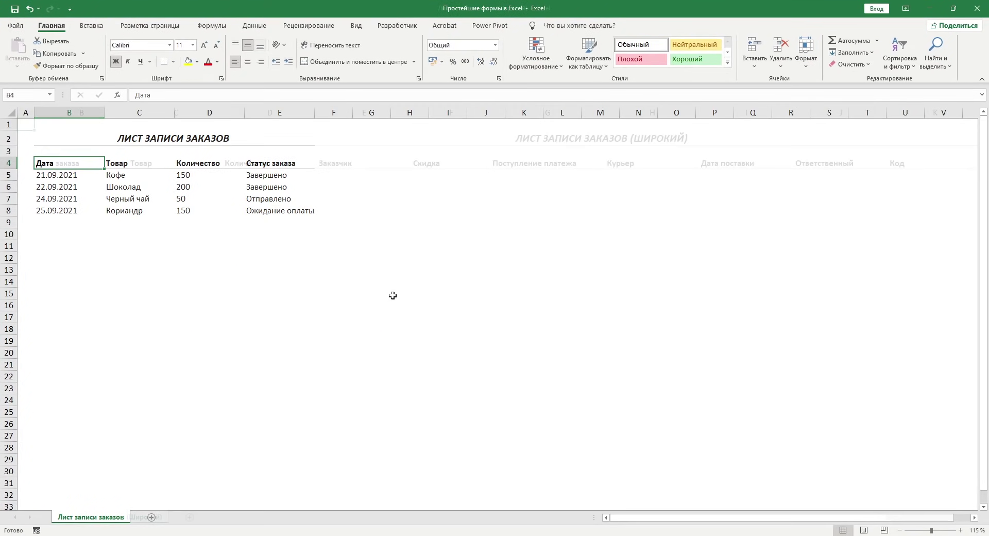
Step: Fill row 5: 21.09.2021, Кофе, 150, Gold Food, 5%, code '0001, ABC, Завершено
key("Down")
key("Down")
key("Down")
key("Right")
type("21.09.2021\tКофе\t150\tGold Food\t")
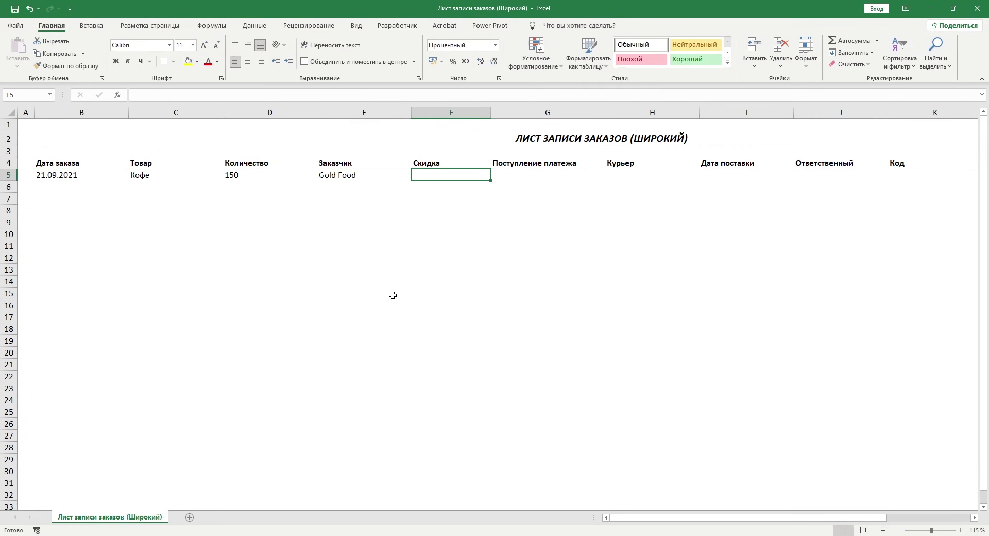
type("5%\t22.09.2021\tA\t23.09.2021\tE\t'0001\tABC\tЗавершено")
key("Tab")
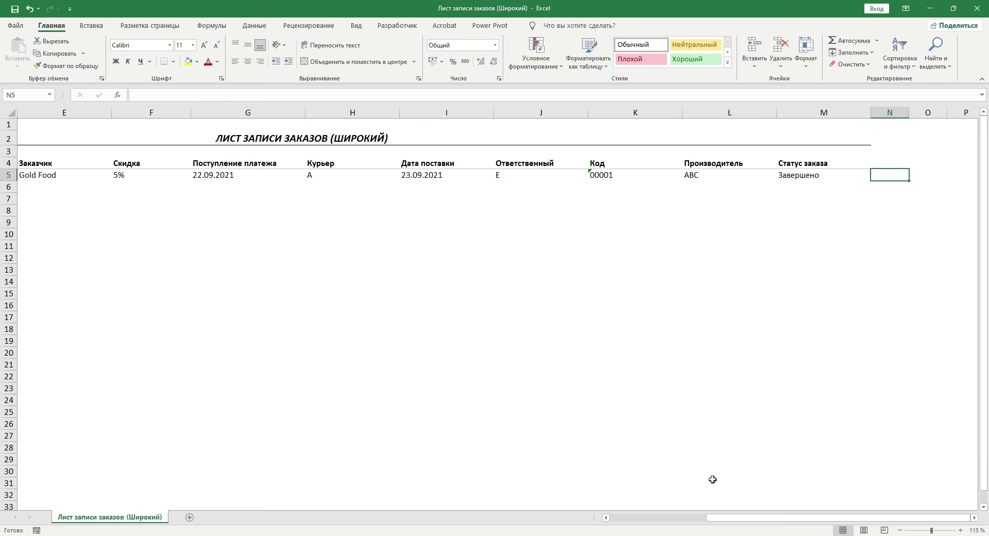
left_click_drag(716, 517, 690, 517)
key("Return")
Step: Fill the remaining orders, including Шоколад (NutriFix, 15%) and Кориандр (mymeal, 10%, Ожидание оплаты)
type("22.09.2021\tШоколад")
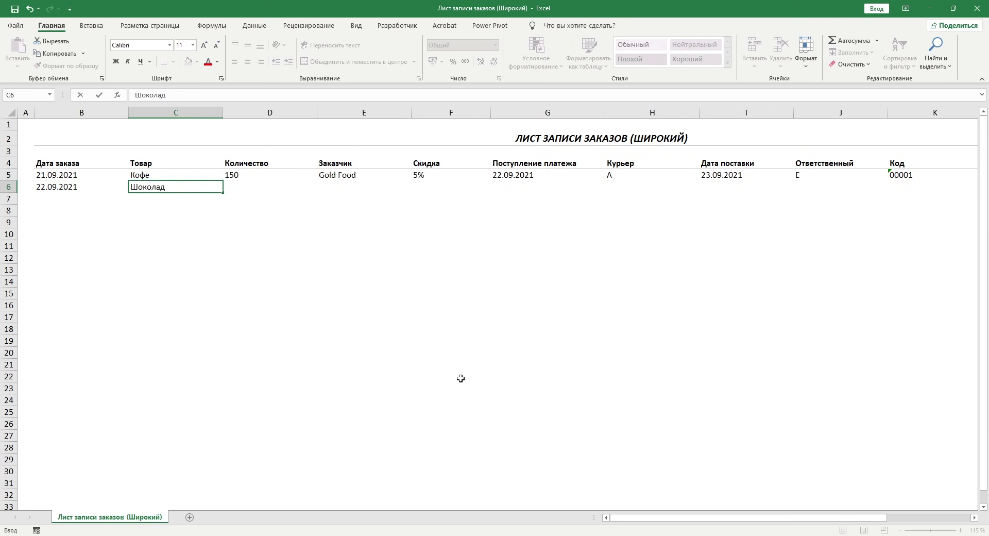
type("\t200\tNutriFix\t15%\t23.09.2021\tB\t24.09.2021\tF\t'00002\tDEF\tЗавершено 24.09.2021\tЧерный чай\t50\tGo Bio\t0%\t25.09.2021\tC\t\t")
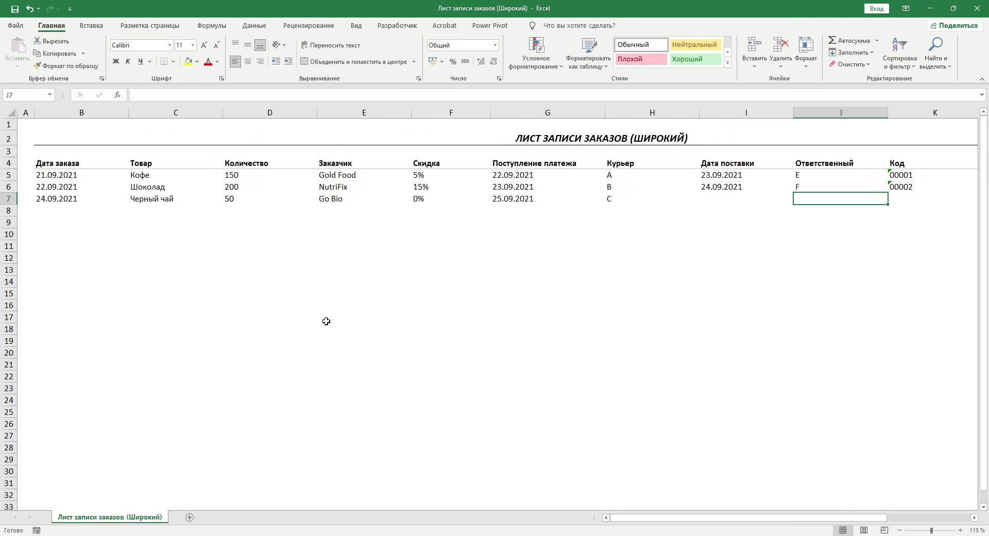
type("G\t'00003\tGHI\tОтправлен")
key("Return")
type("25.09.2021\tКориандр\t150\tmymeal\t10%\t\tD\t\tH\t'00004\tJKL\tОжидание оплаты")
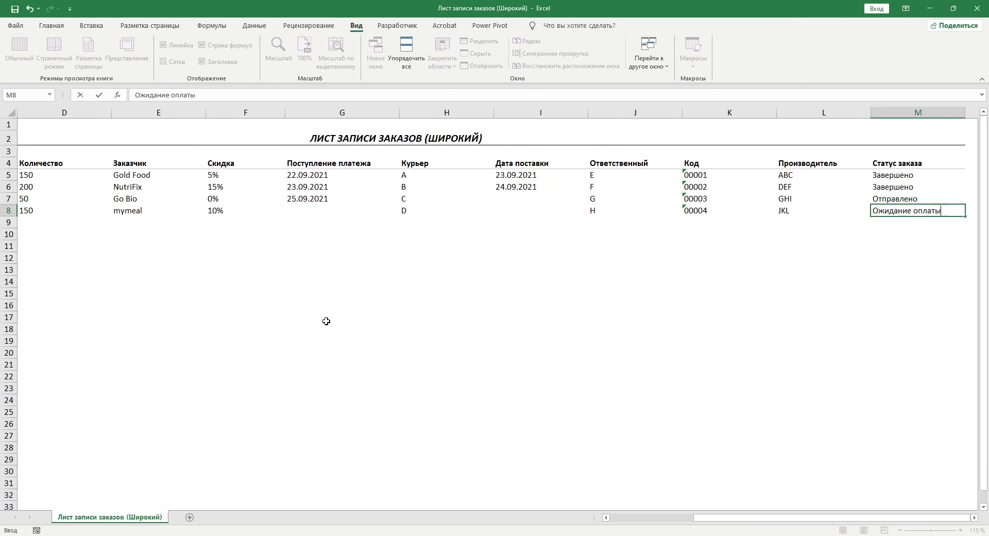
key("ctrl+Home")
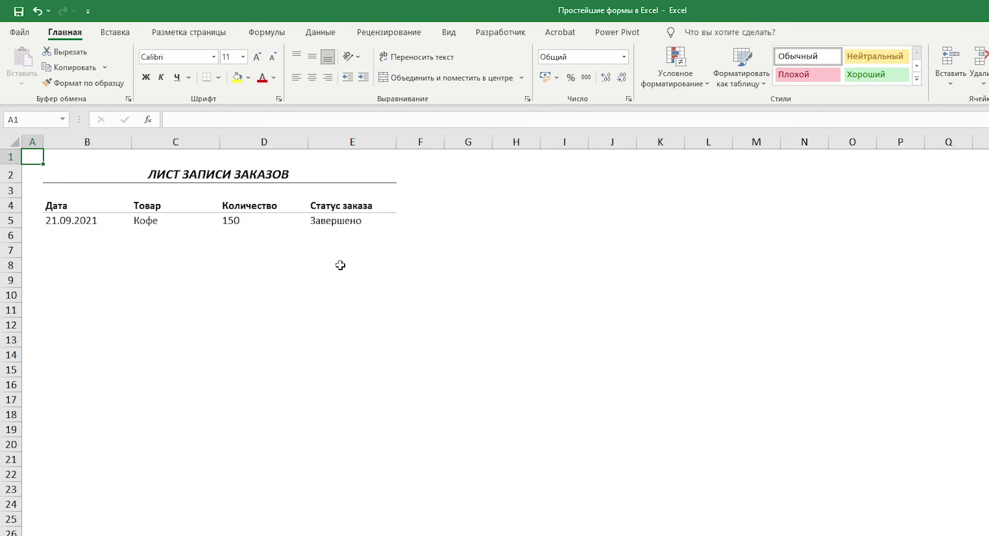
Step: Convert the Дата–Статус заказа range into table Таблица1 with headers, keeping the default blue style
left_click(336, 226)
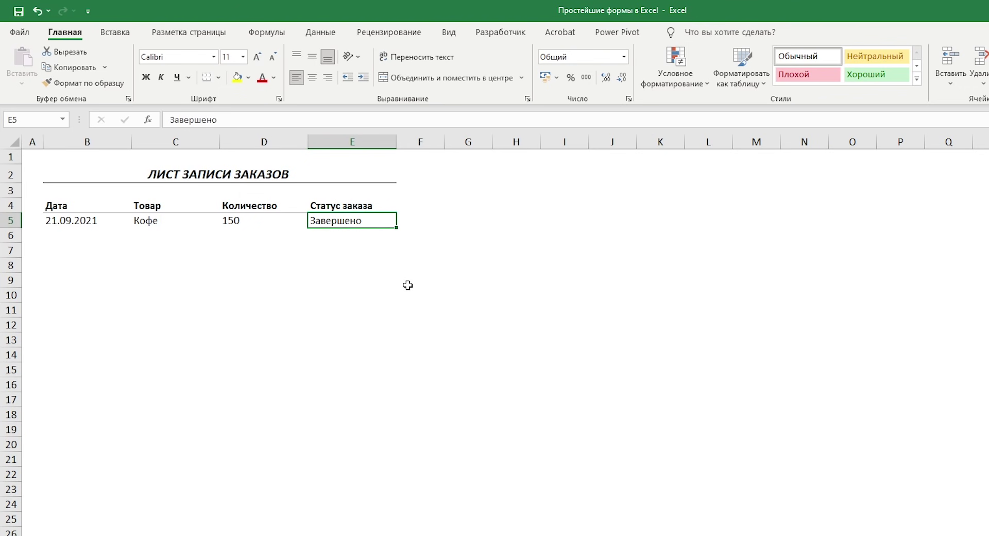
key("ctrl+t")
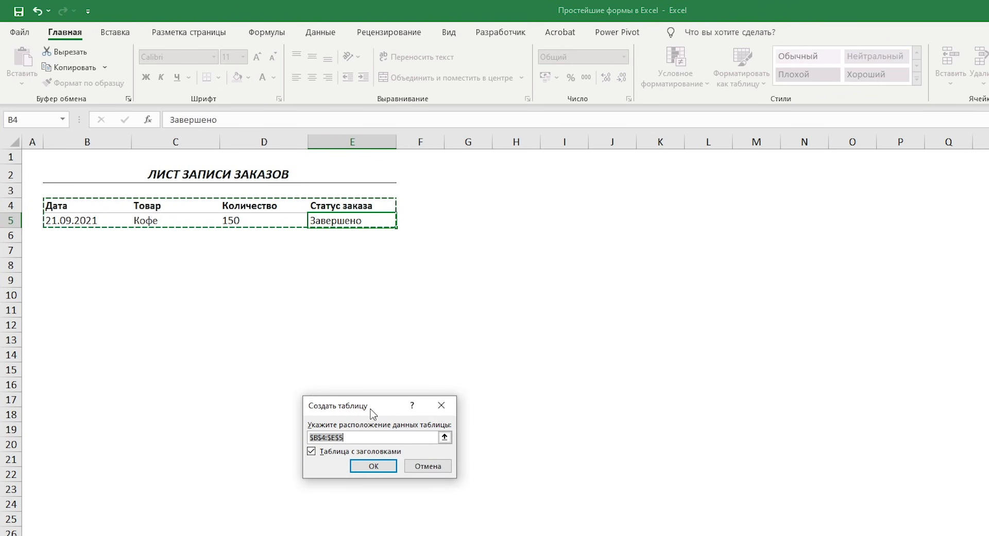
left_click_drag(374, 409, 361, 273)
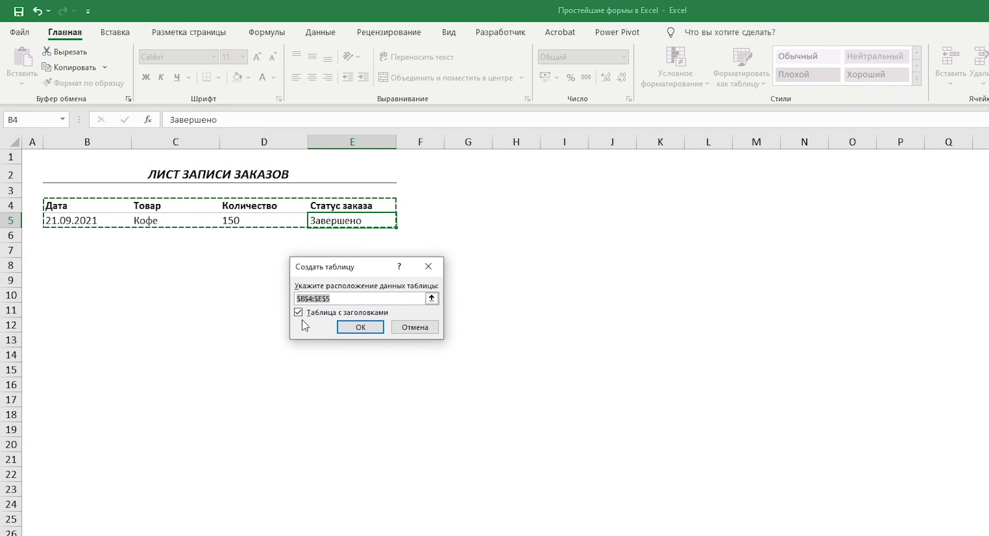
left_click(345, 327)
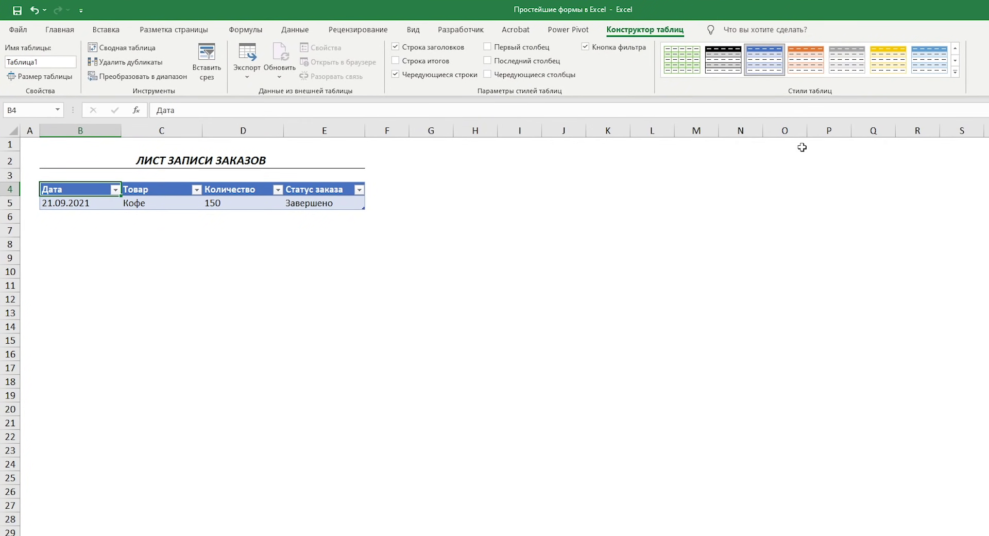
left_click(955, 73)
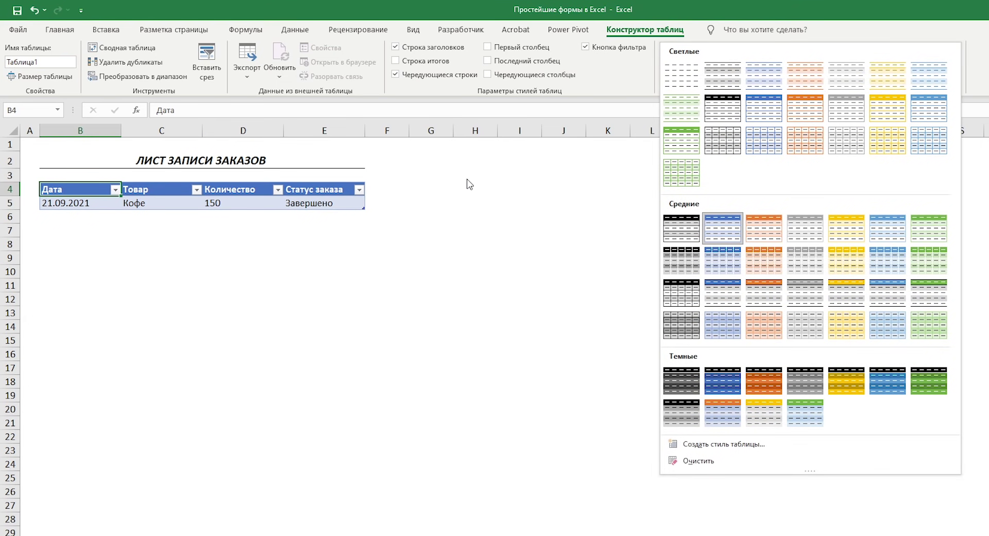
left_click(413, 226)
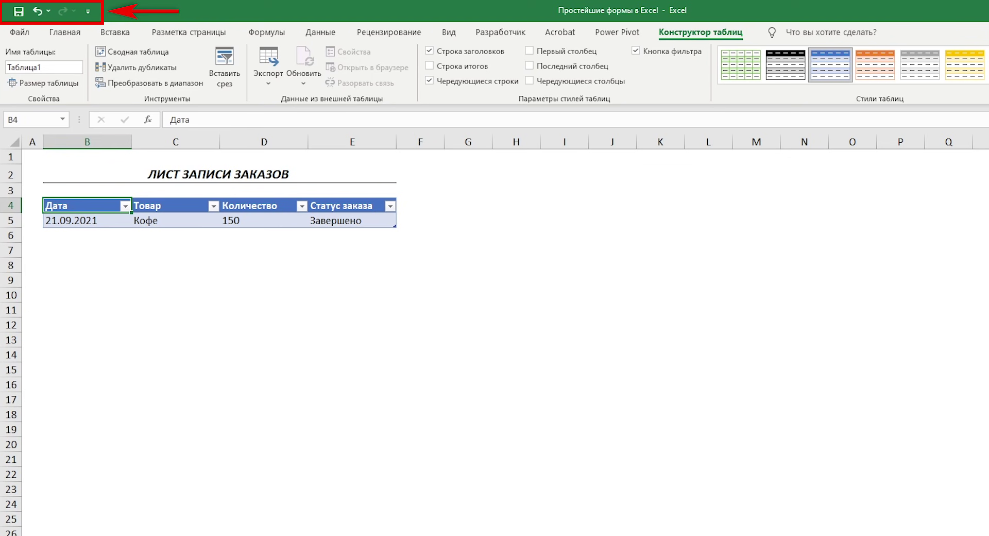
Step: Add Форма... from Commands Not in the Ribbon to the Quick Access Toolbar
left_click(87, 18)
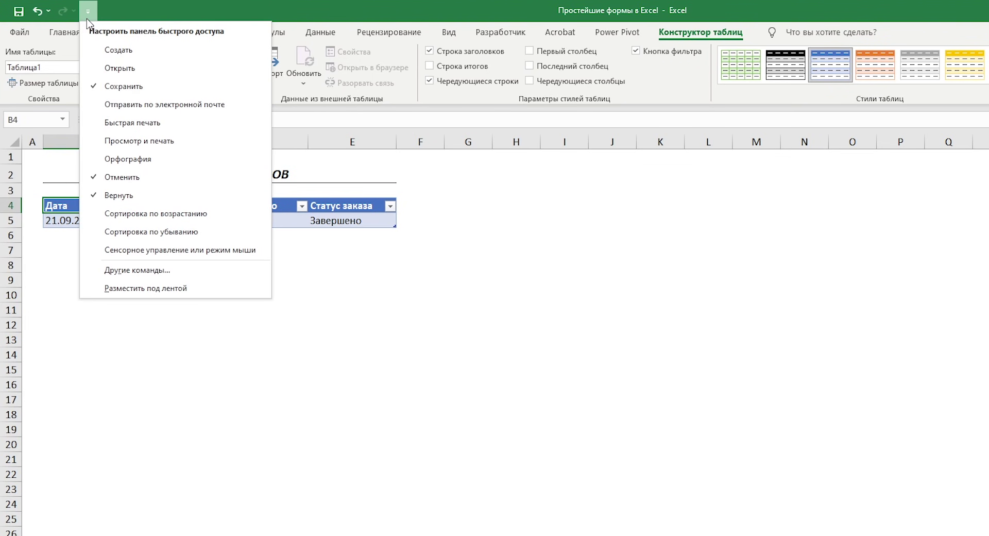
left_click(149, 271)
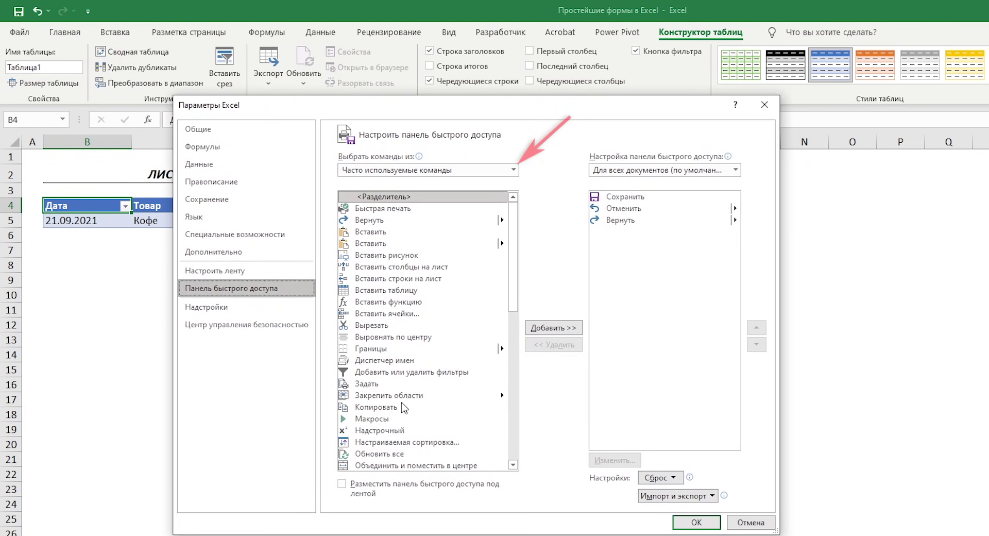
left_click(500, 171)
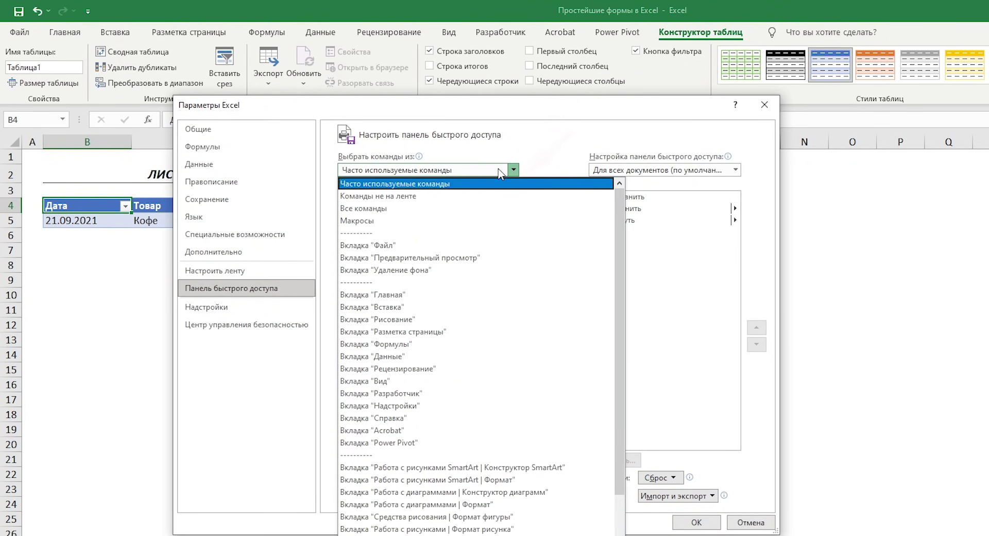
left_click(498, 196)
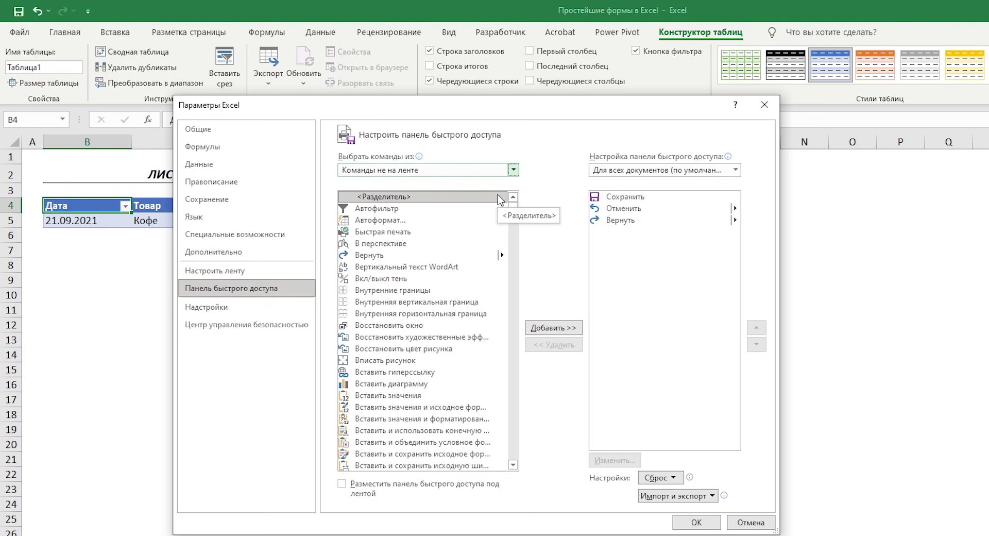
left_click_drag(513, 205, 508, 460)
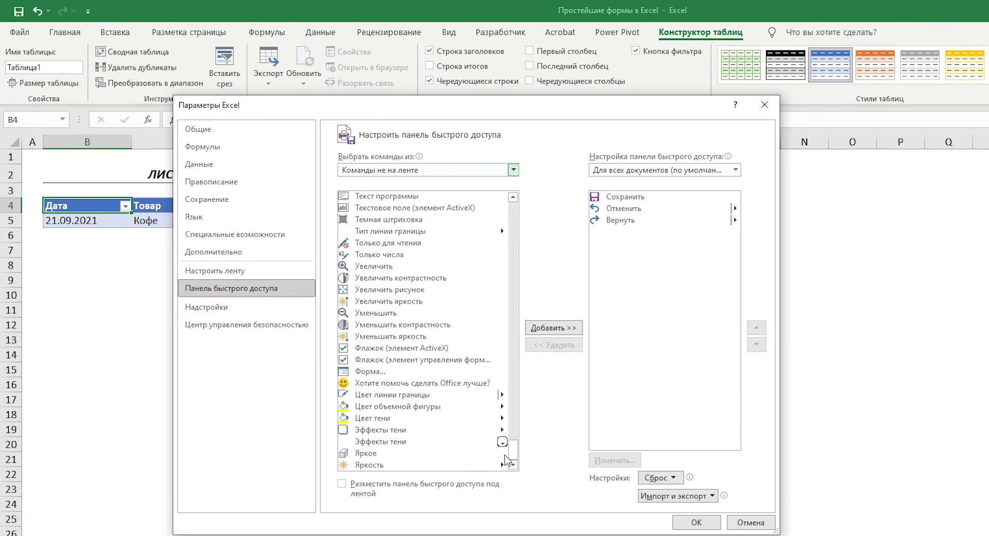
left_click(369, 372)
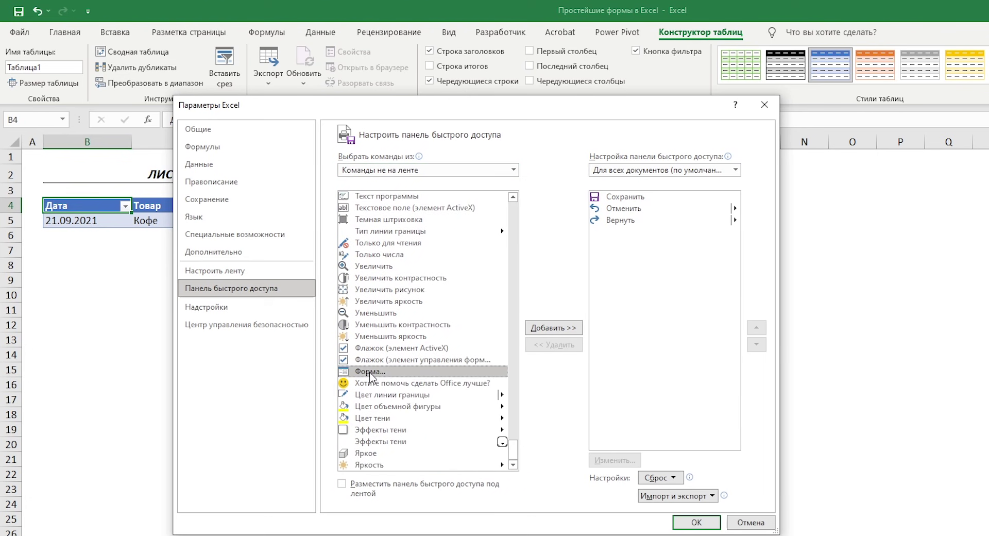
double_click(486, 372)
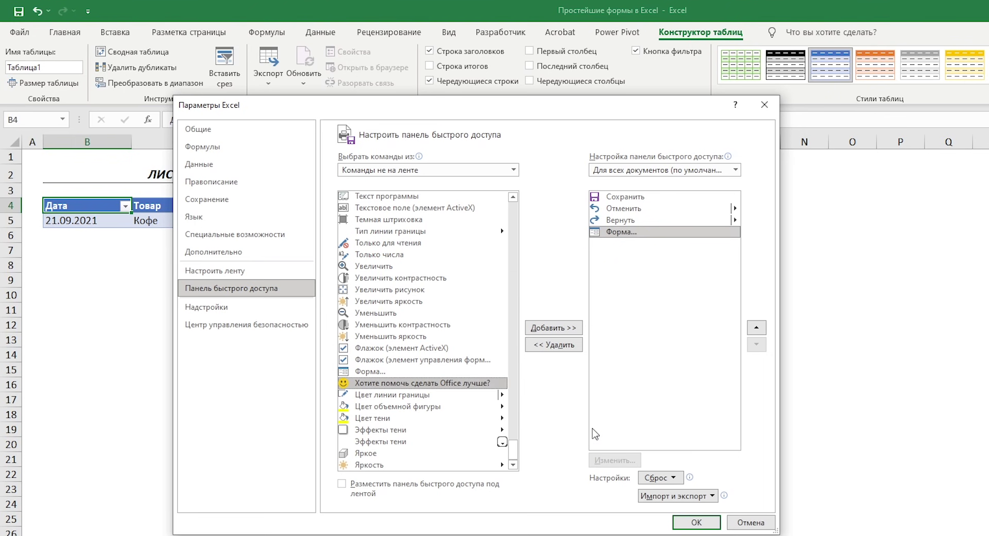
left_click(697, 522)
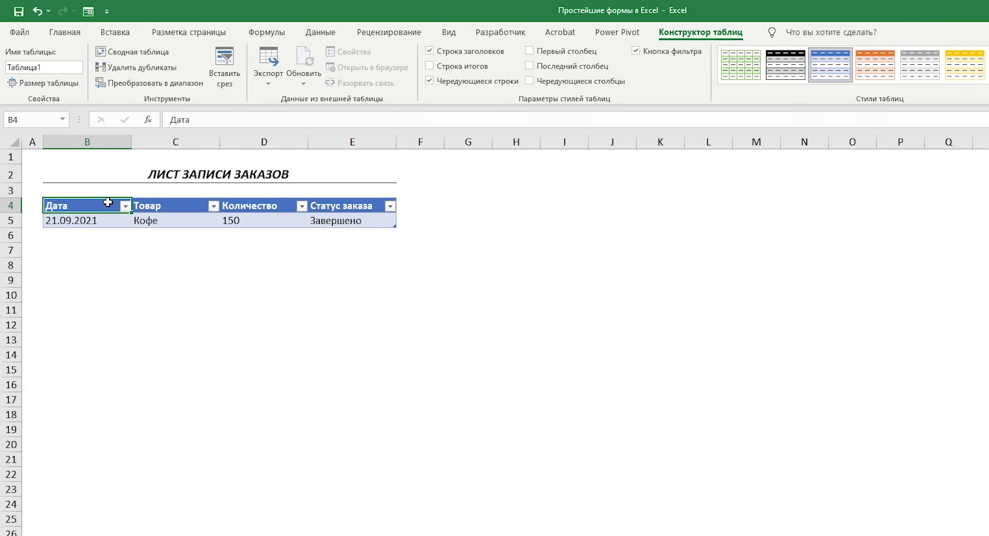
left_click(88, 11)
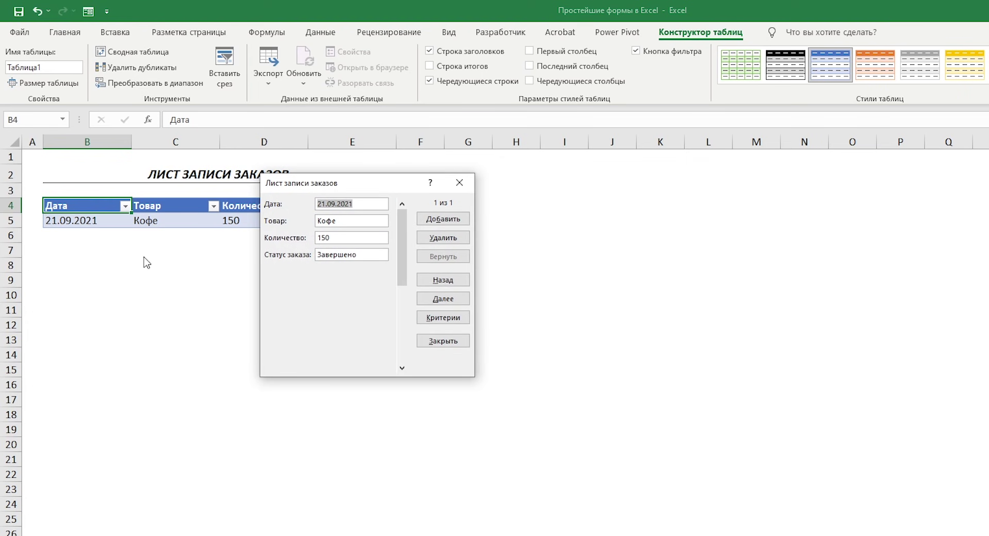
mouse_move(340, 183)
left_mouse_down()
mouse_move(516, 220)
mouse_move(511, 213)
left_mouse_up()
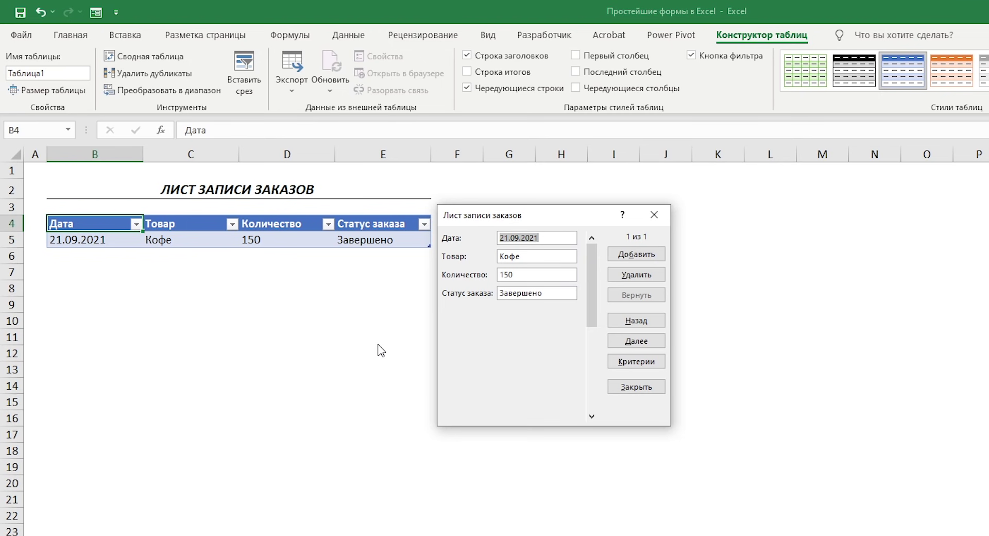
left_click(654, 214)
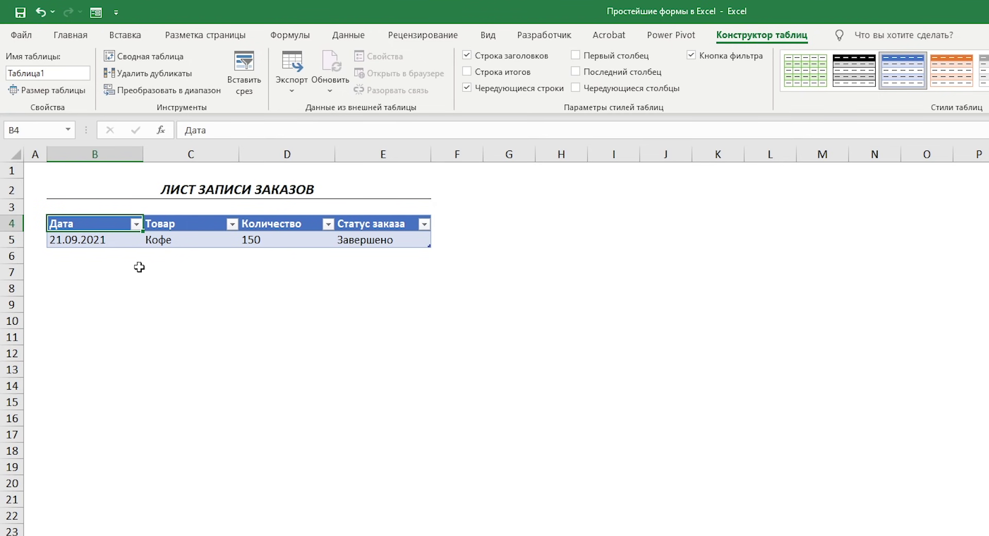
left_click(139, 266)
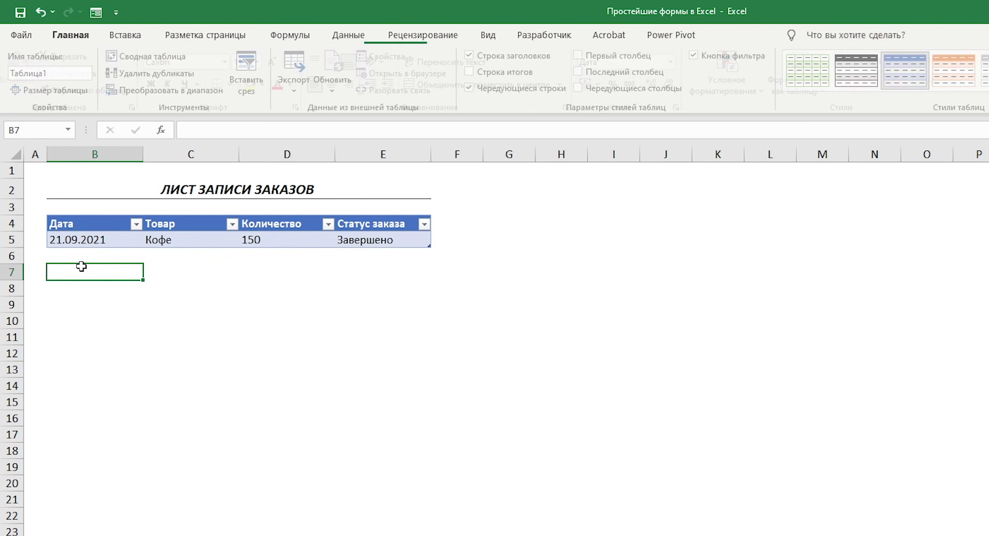
left_click(96, 14)
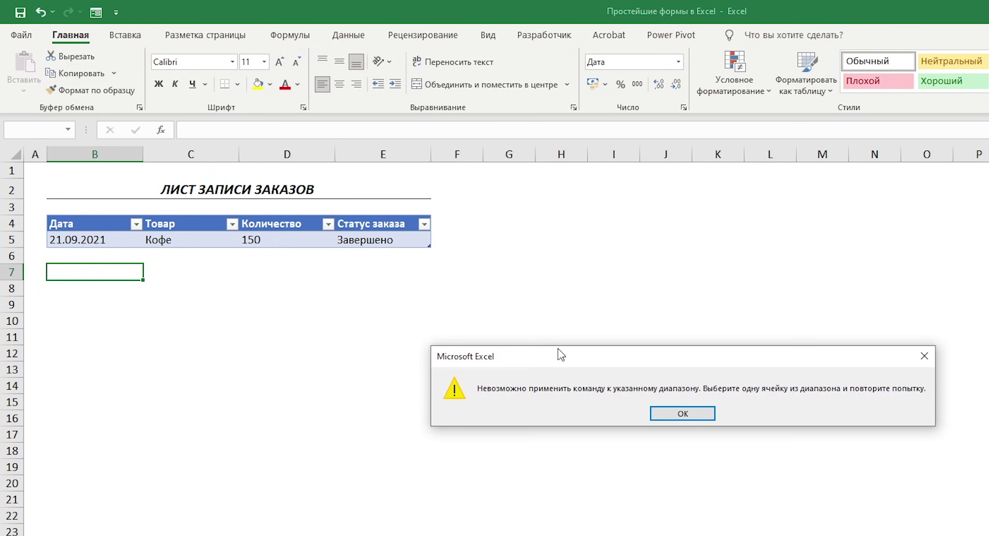
left_click_drag(561, 354, 338, 274)
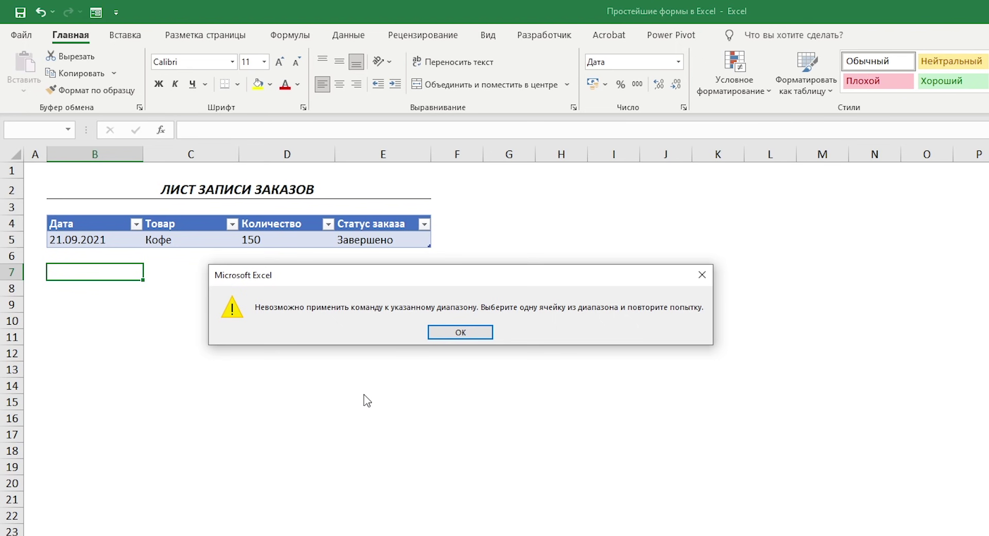
left_click(448, 334)
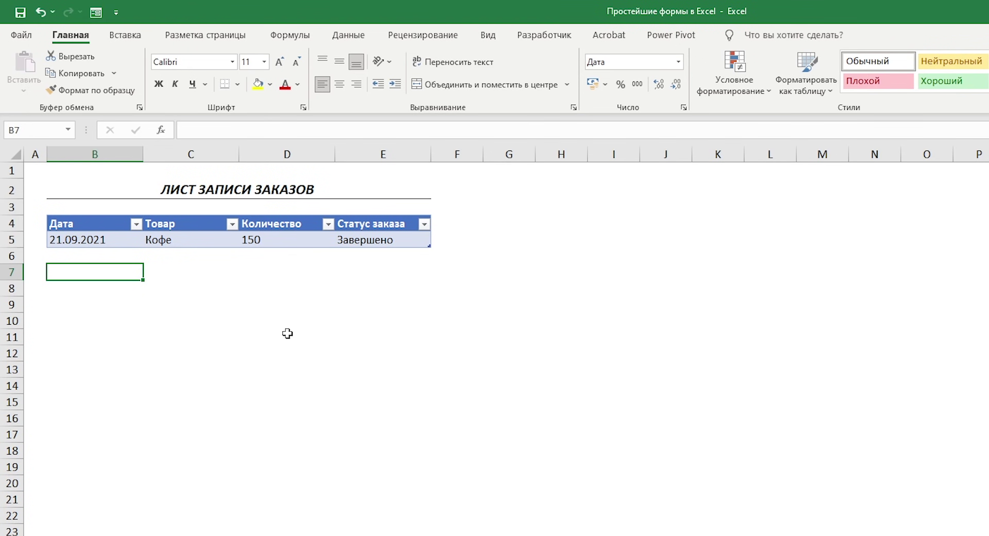
left_click(125, 238)
Step: Through the data form, add the order 22.09.2021, Шоколад, 200, Завершено
left_click(96, 12)
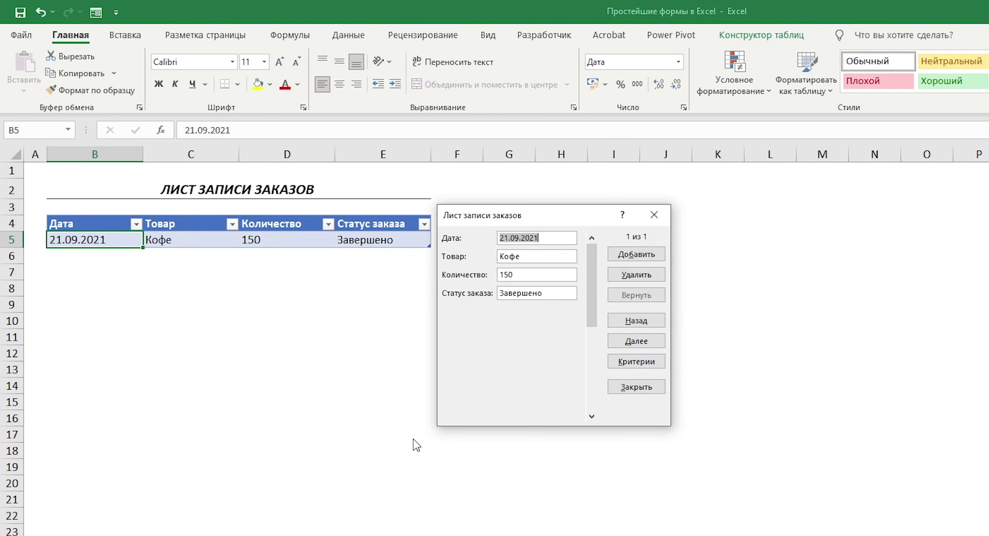
left_click(612, 254)
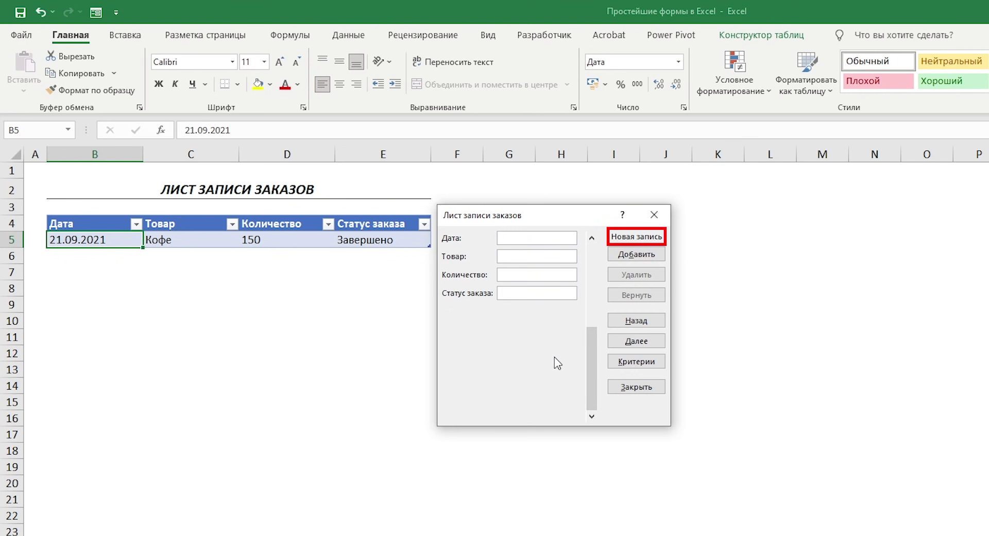
type("22.09.2021")
key("Tab")
type("Ш")
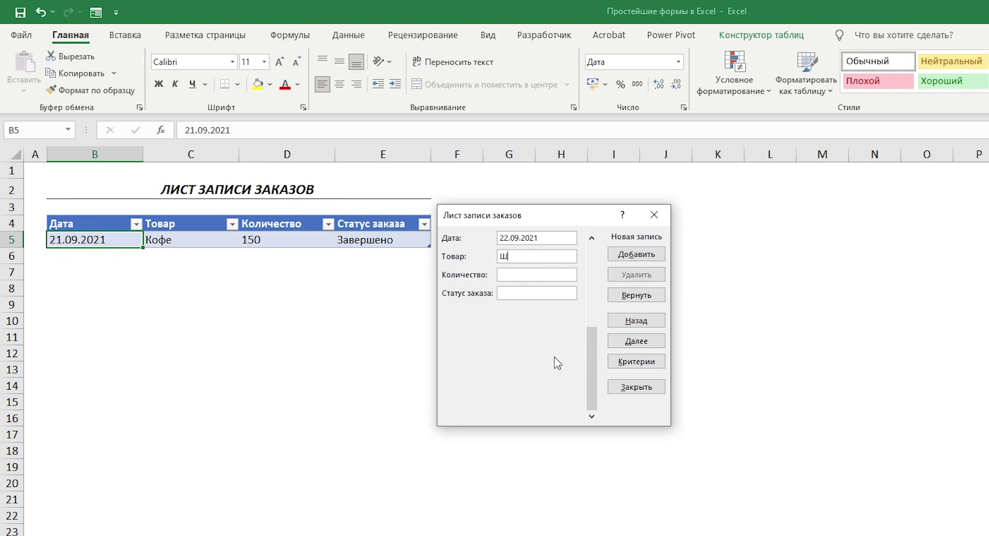
type("околад")
key("Tab")
type("200")
key("Tab")
type("За")
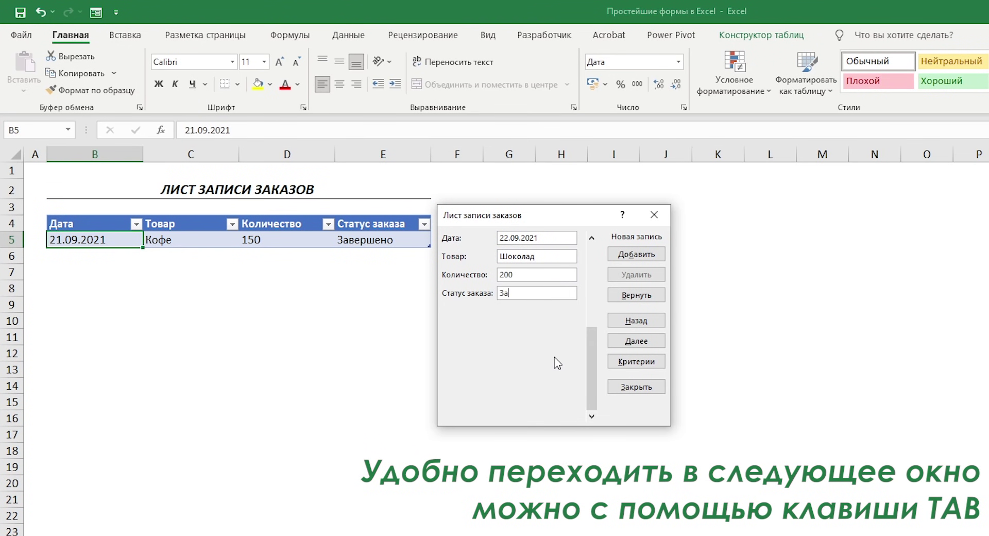
type("вершено")
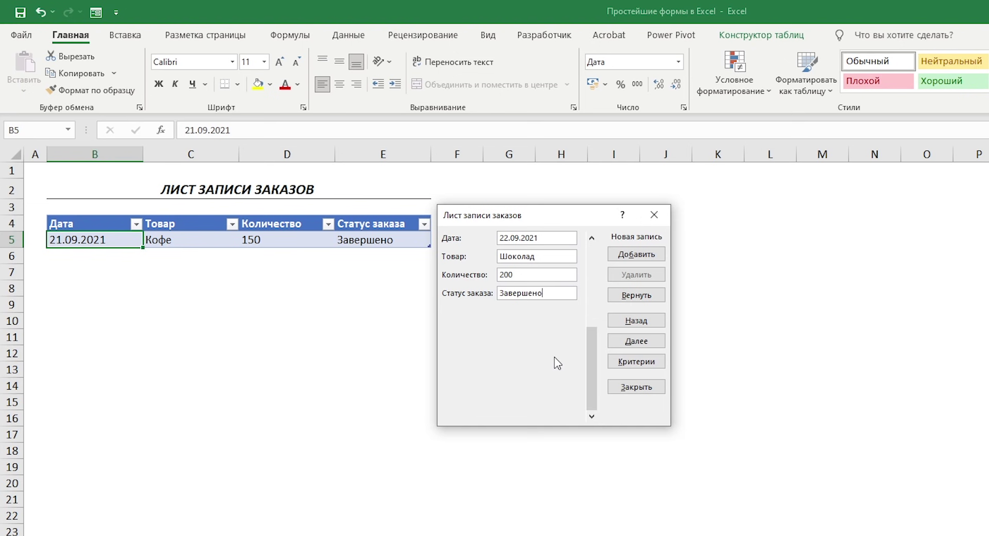
key("Return")
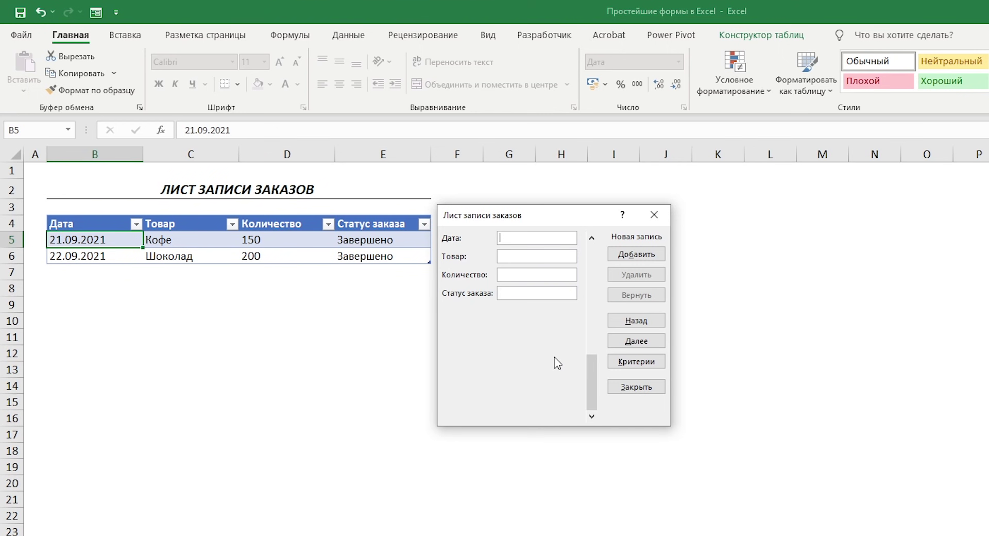
Step: Add the order 24.09.2021, Черный чай, 50, Отправлено
type("24.09.2021")
key("Tab")
type("Черный чай\t50")
key("Tab")
type("Отправлено")
key("Return")
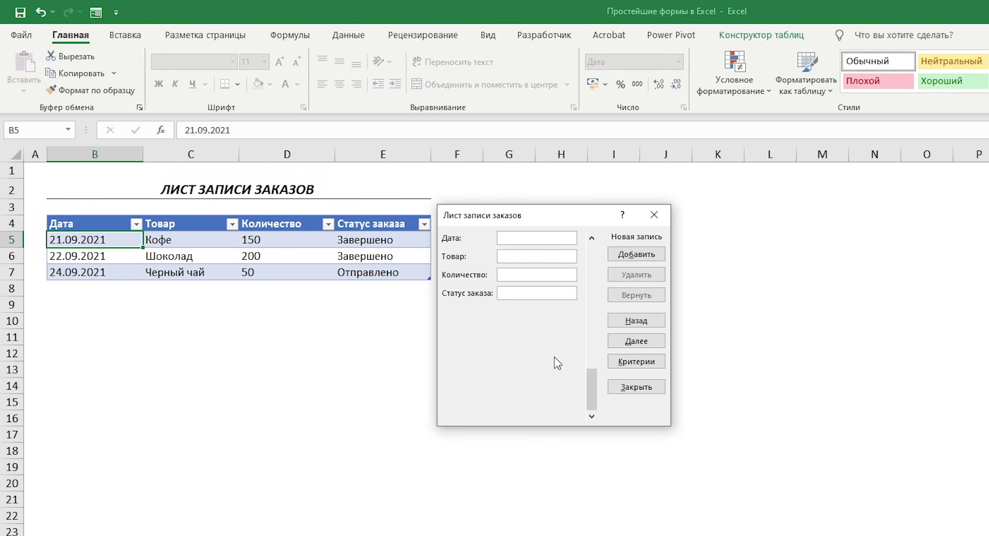
Step: Add the order 25.09.2021, Кориандр, 150, Ожидание оплаты
type("25.09.2021")
key("Tab")
type("Кориандр")
key("Tab")
type("150")
key("Tab")
type("Ожидание оплаты")
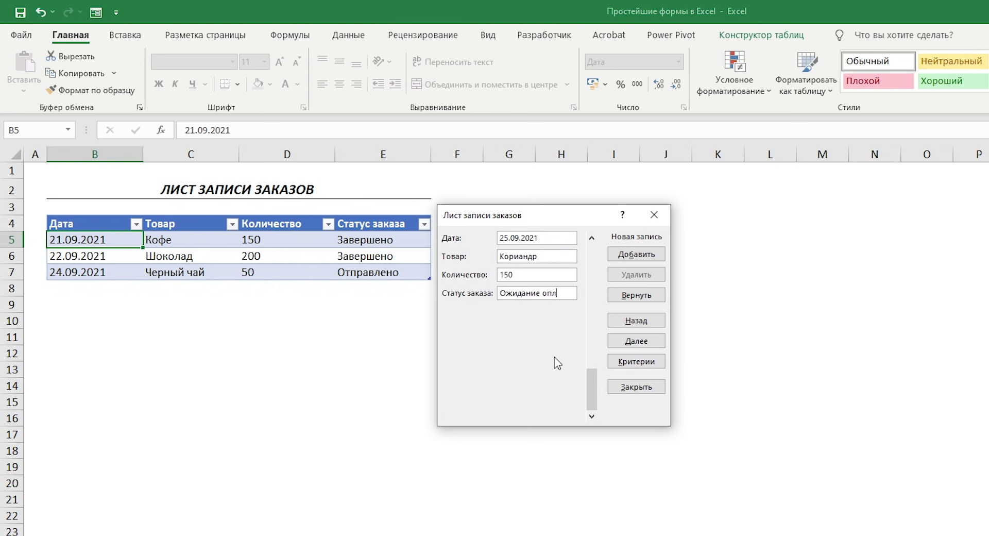
key("Return")
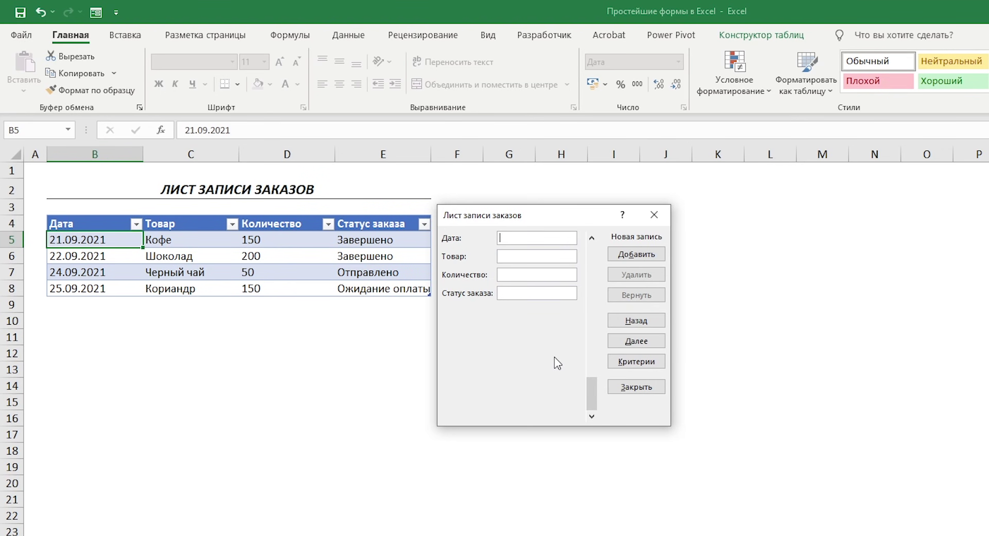
key("Escape")
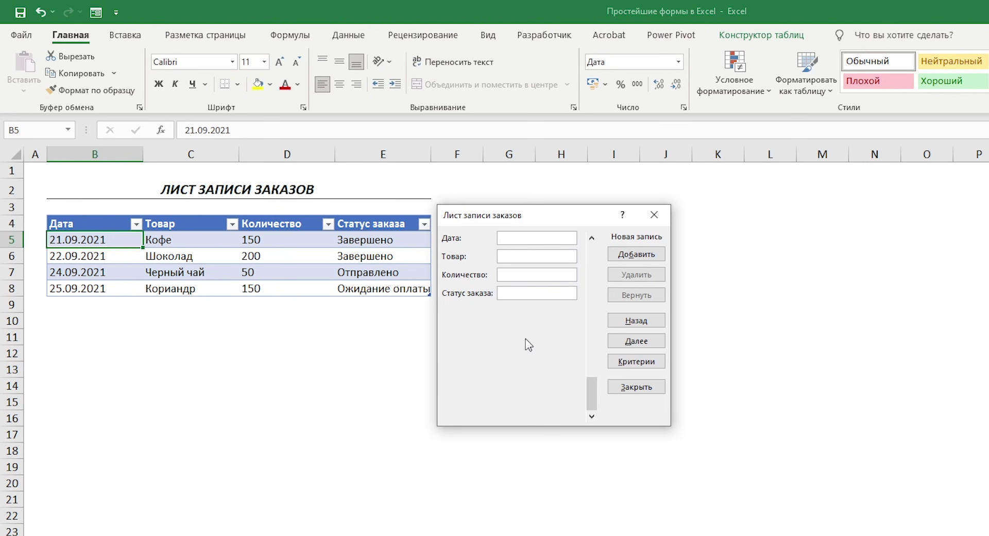
Step: Search the form using a Статус заказа criterion of Завершено
left_click(625, 362)
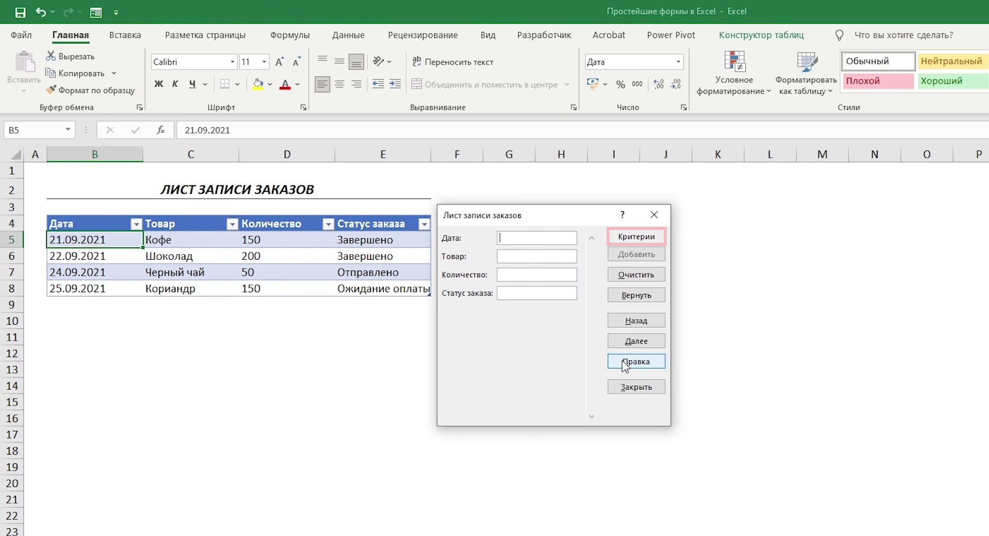
left_click(510, 292)
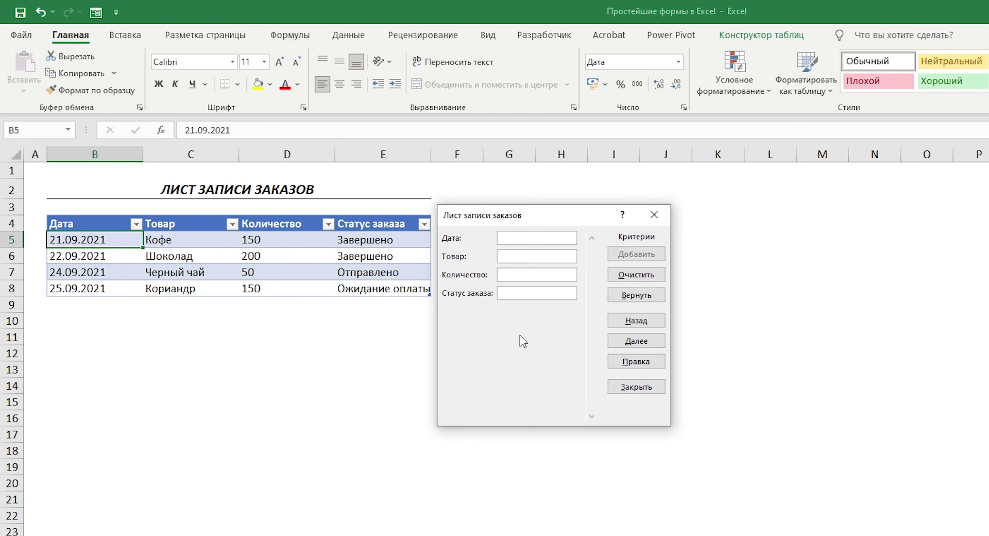
type("Завершено")
key("Return")
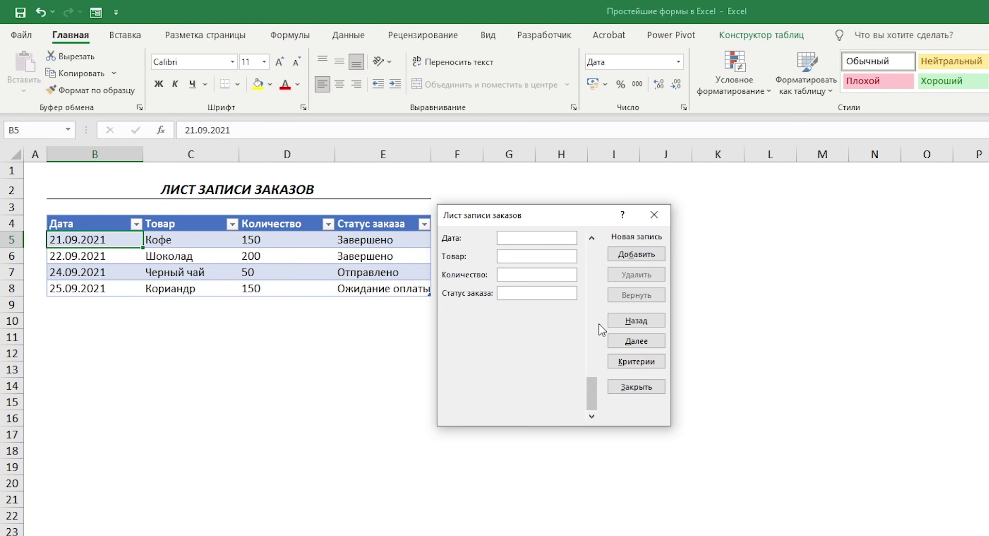
Step: Browse to the Кофе record and replace its quantity 150 with 100
left_click(614, 322)
left_click(613, 323)
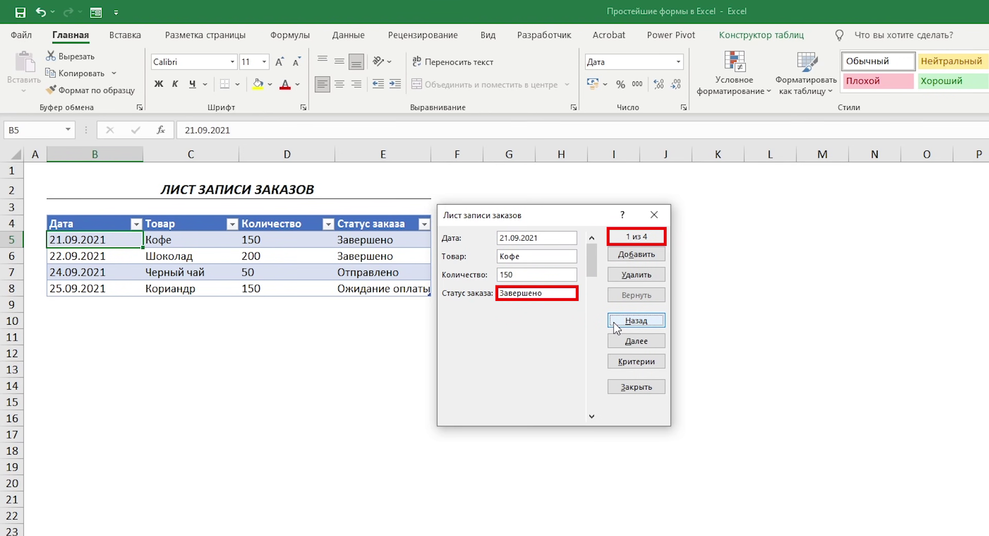
left_click(618, 340)
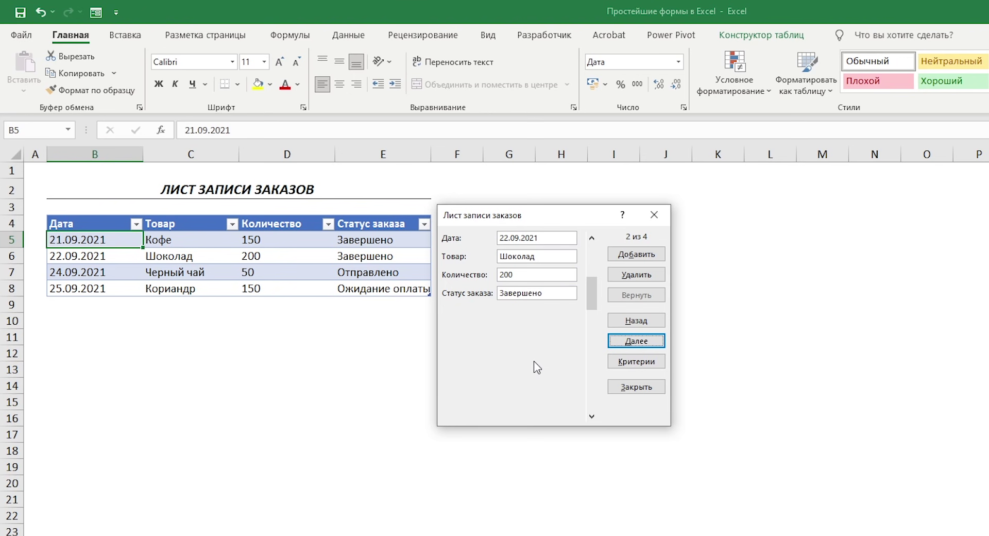
left_click(624, 320)
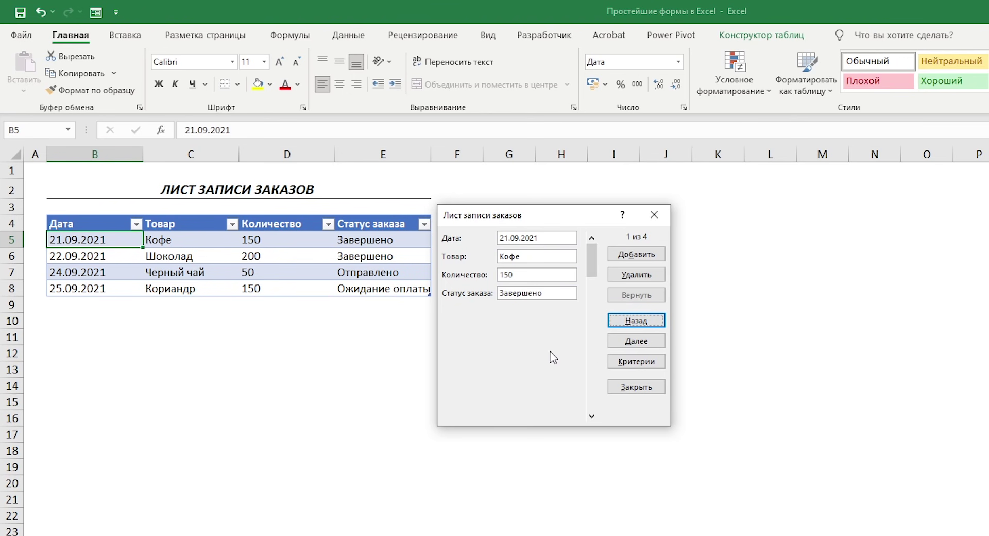
left_click_drag(524, 277, 460, 277)
type("1")
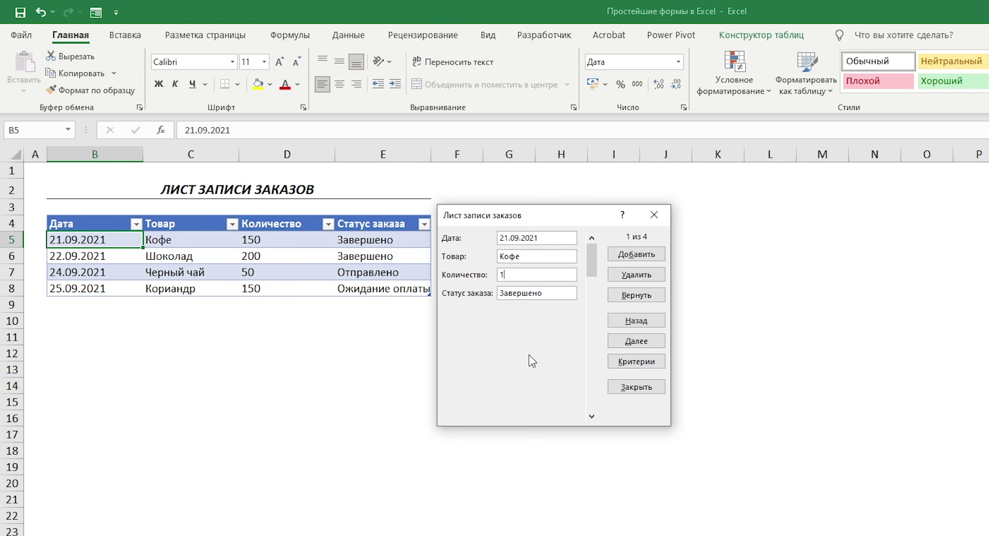
type("00")
key("Return")
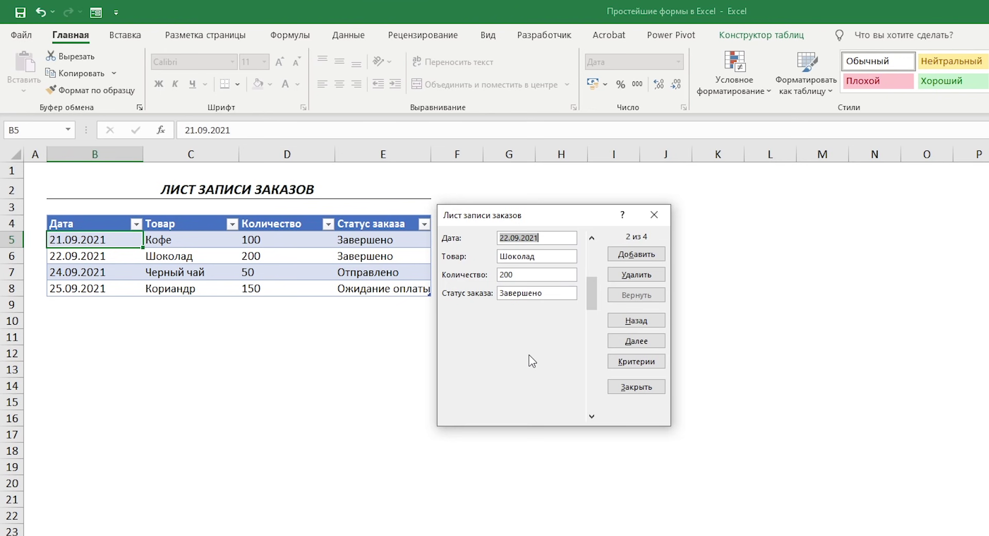
Step: Replace the status criterion with a Количество criterion of >10 and search
left_click(637, 361)
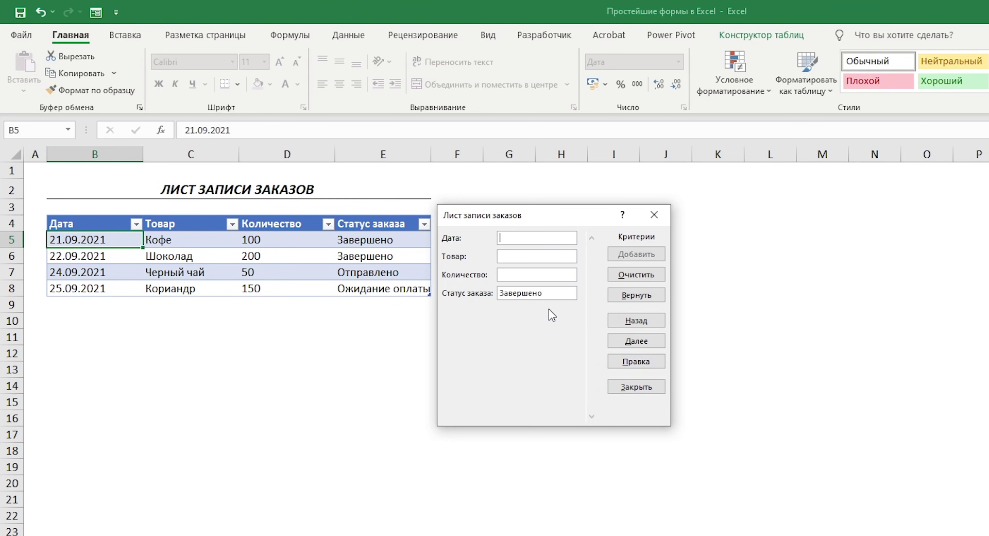
left_click_drag(549, 292, 479, 294)
key("BackSpace")
left_click(519, 277)
type(">")
type("10")
key("Return")
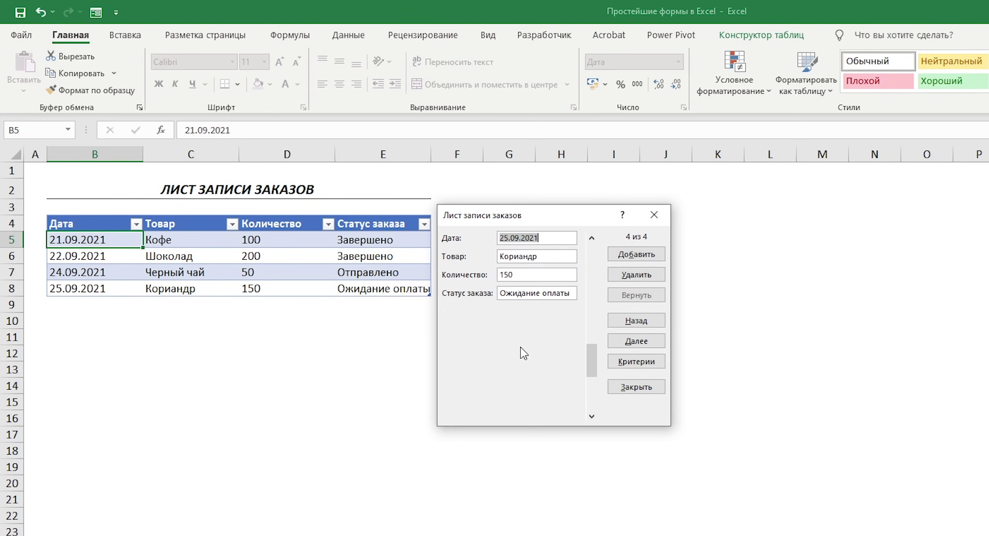
Step: Step through the matching records, then close the data form
left_click(629, 321)
left_click(629, 321)
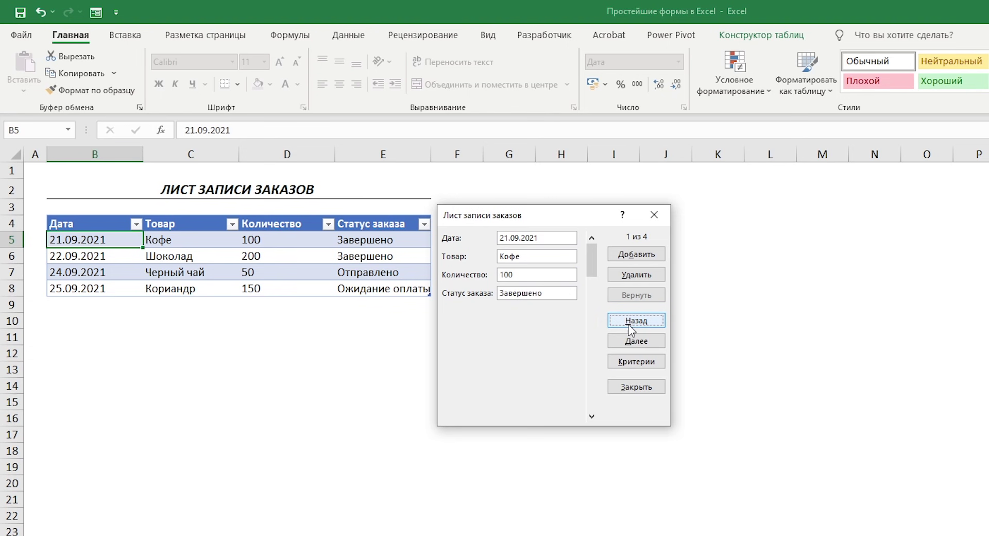
left_click(625, 340)
left_click(620, 343)
left_click(619, 343)
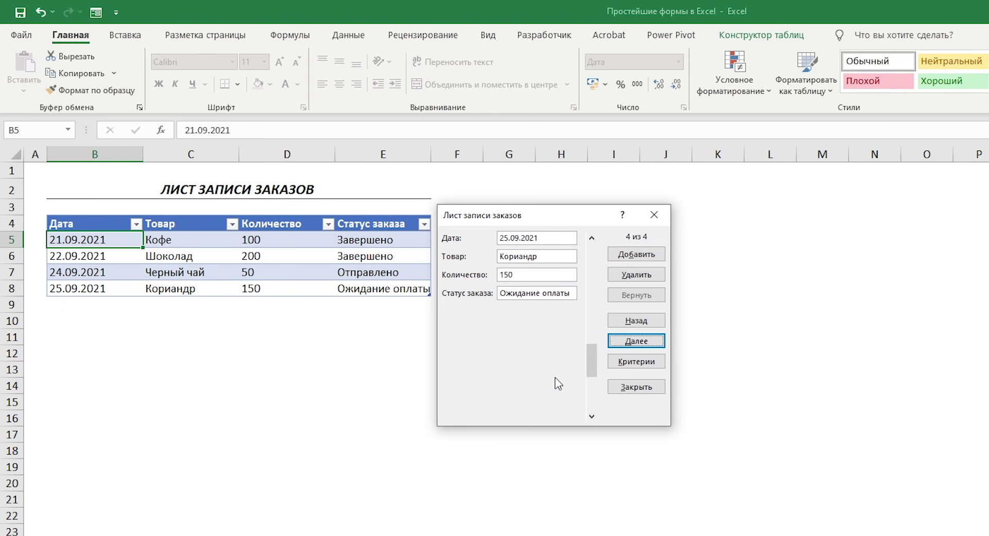
key("Escape")
left_click(294, 271)
Step: Restrict the Количество column to whole numbers greater than 50
key("ctrl+space")
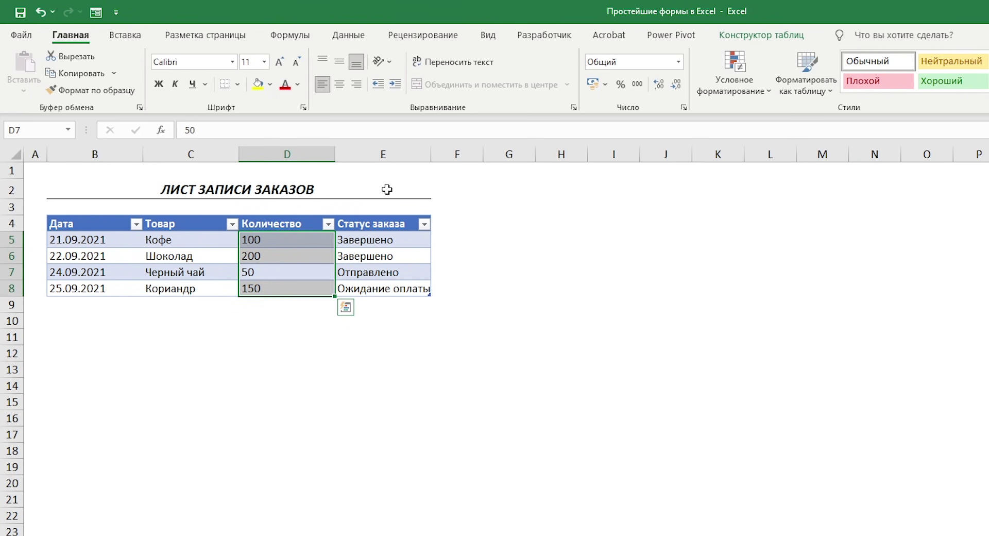
left_click(349, 35)
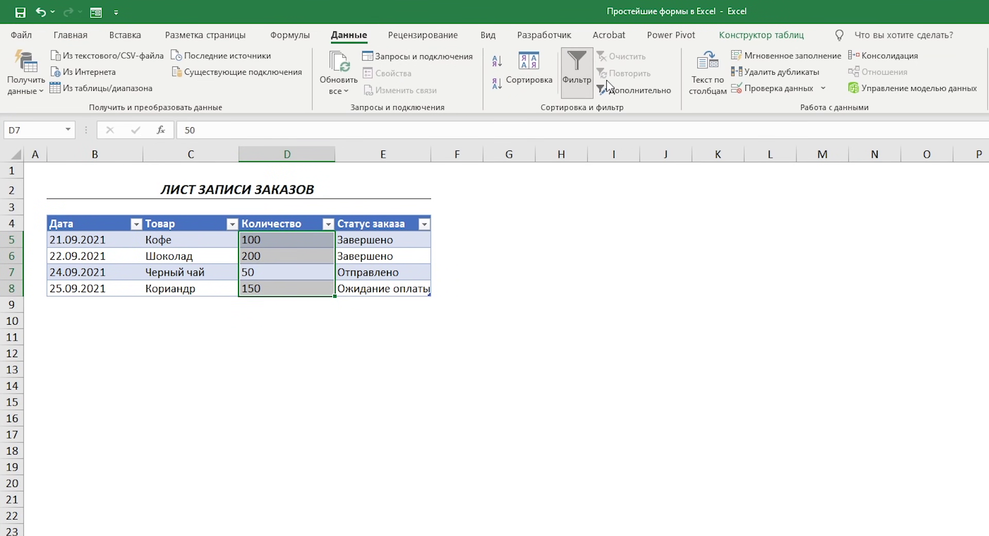
left_click(778, 88)
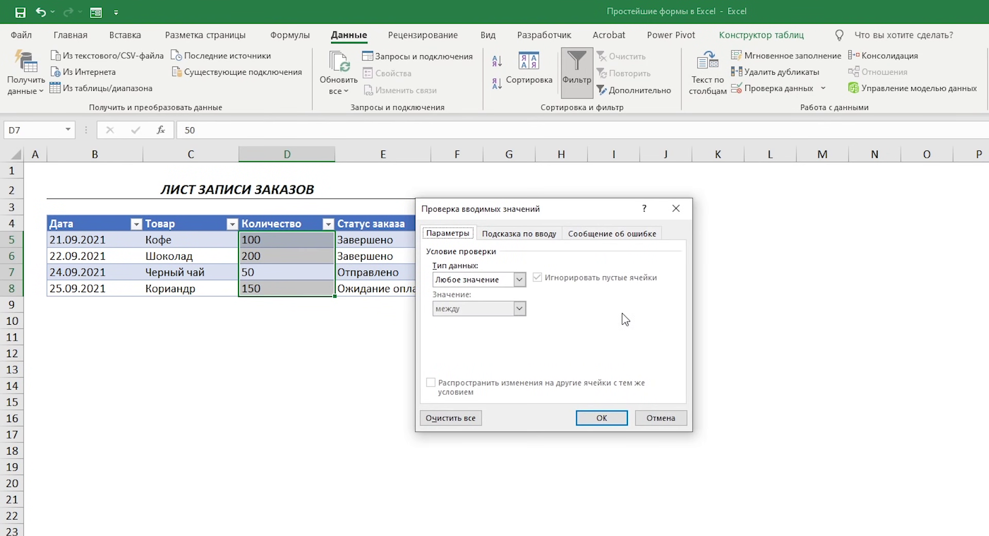
left_click(519, 279)
left_click(495, 300)
left_click(519, 308)
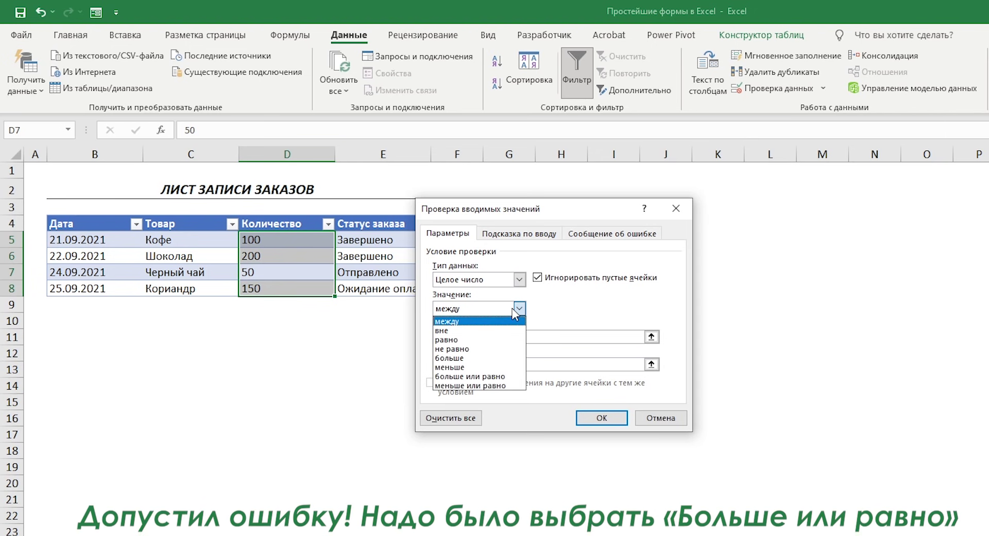
left_click(456, 357)
left_click(544, 334)
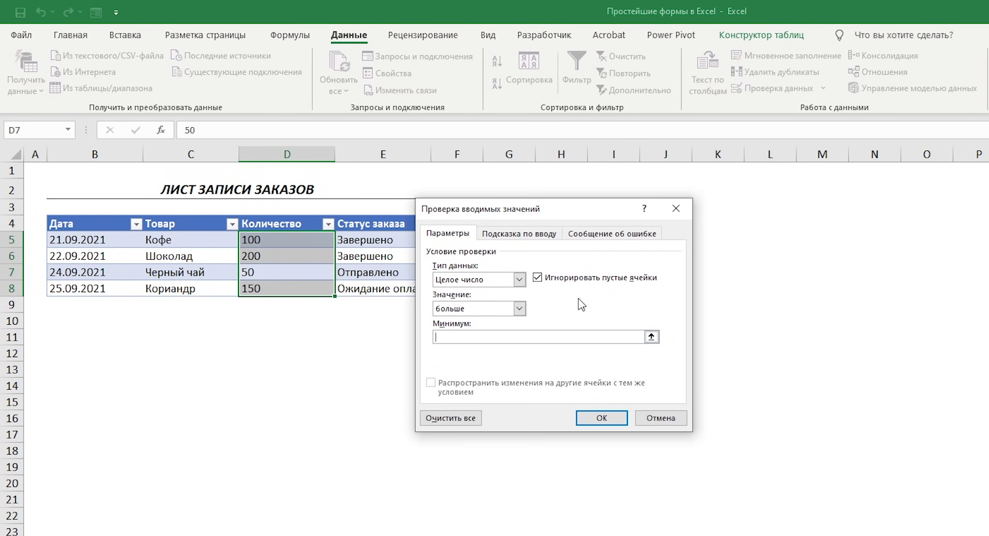
type("50")
Step: Add the error alert 'Недостаточное количество!' with message 'Минимальное количество для заказа - 50 единиц!'
left_click(592, 234)
type("Недостаточное количество!")
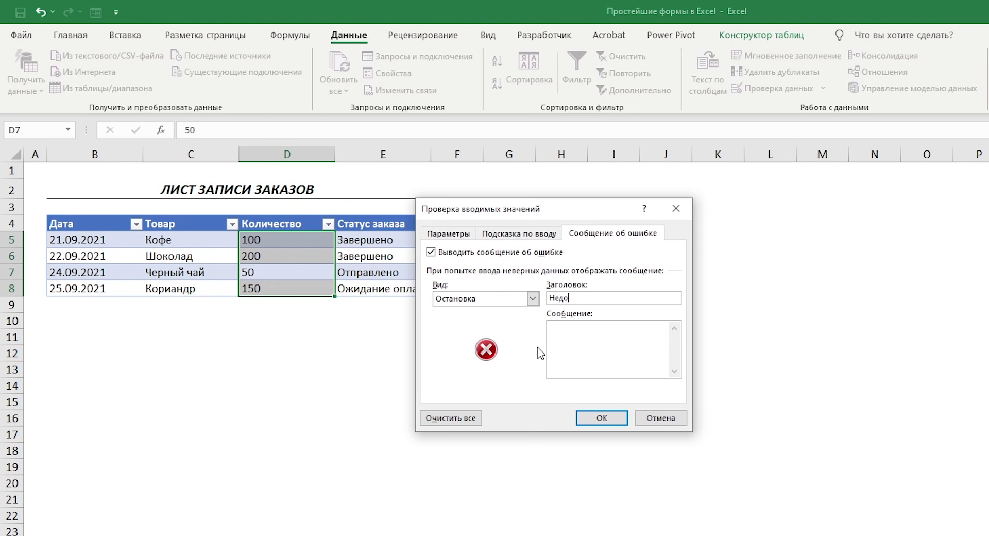
key("Tab")
type("Мини")
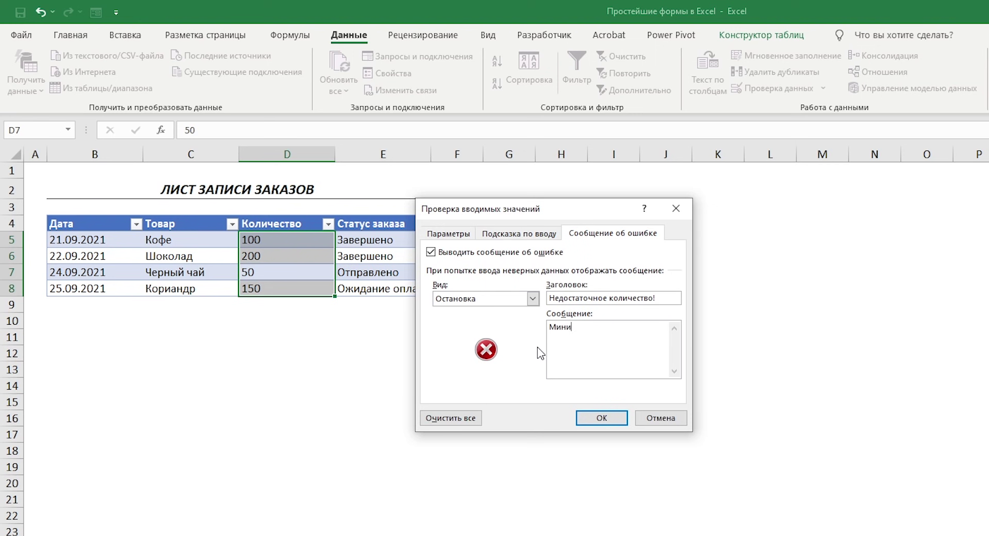
type("мальное количество для заказ")
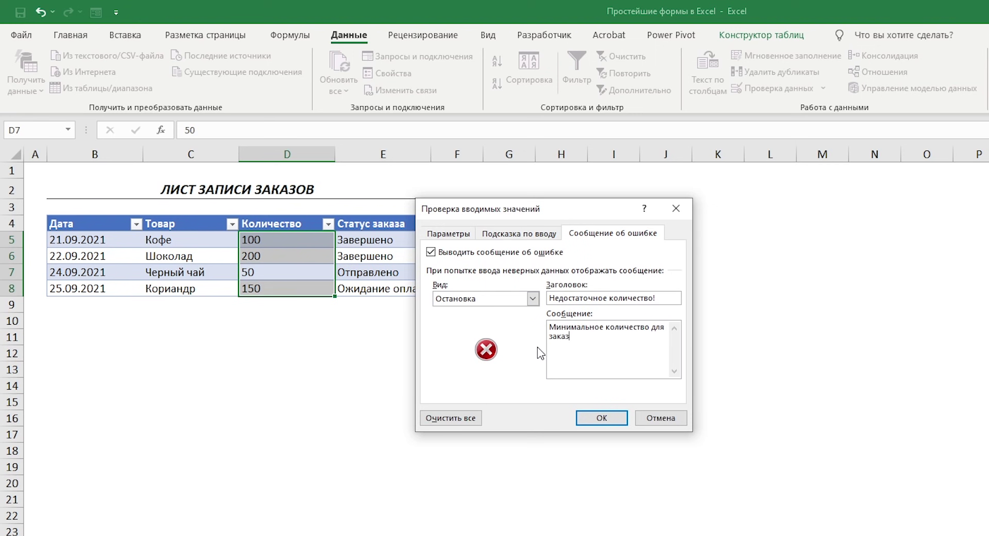
type("а - 50 единиц!")
left_click(599, 417)
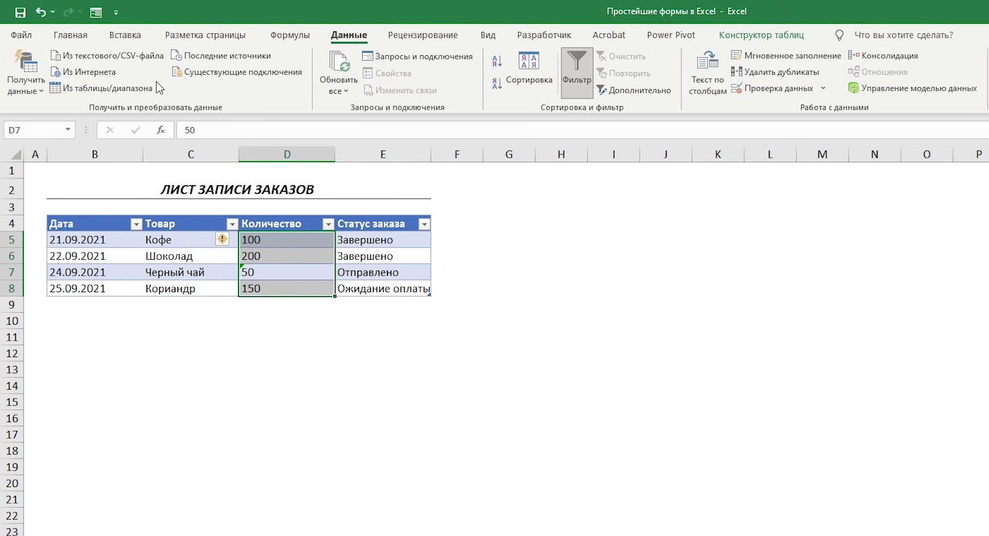
left_click(96, 12)
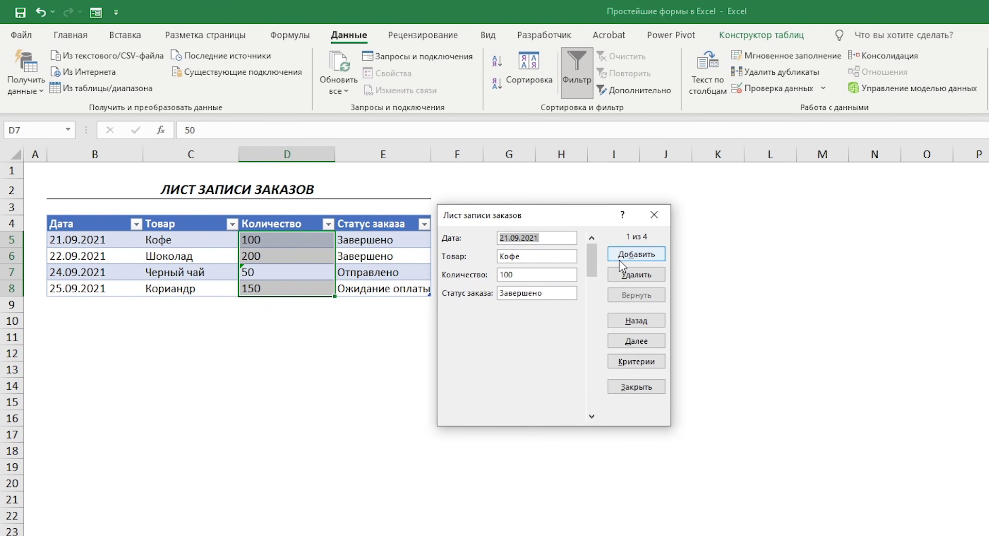
left_click(623, 255)
left_click(531, 276)
type("20")
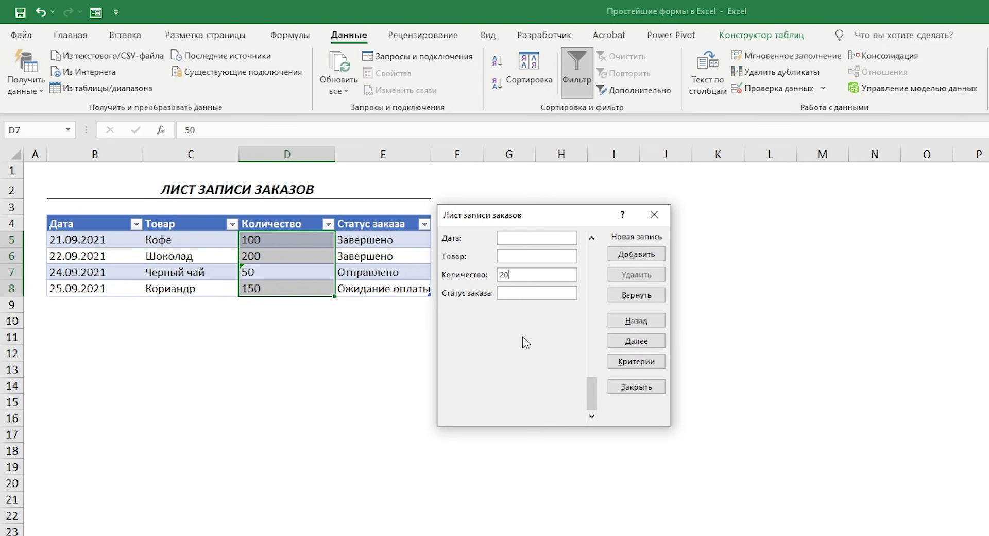
key("Return")
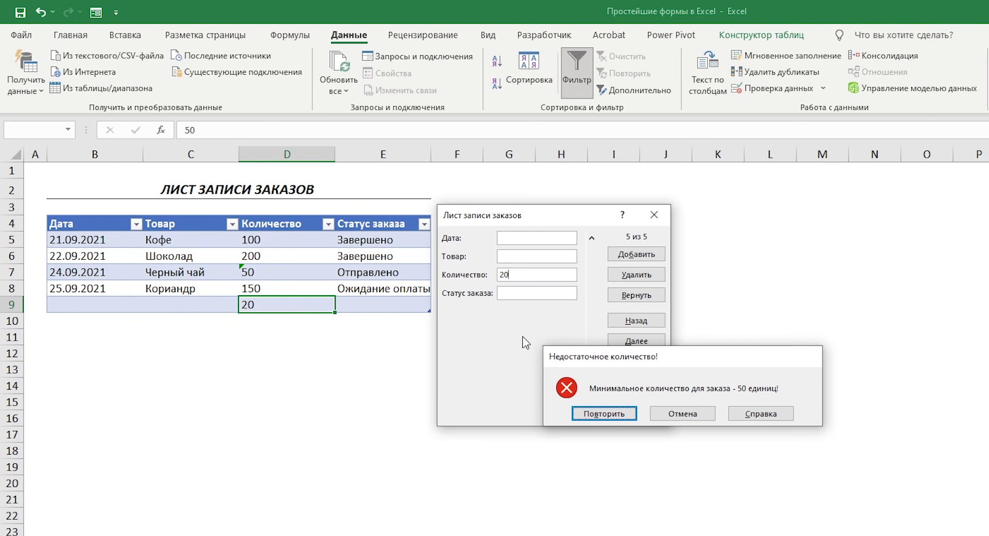
key("Escape")
key("Escape")
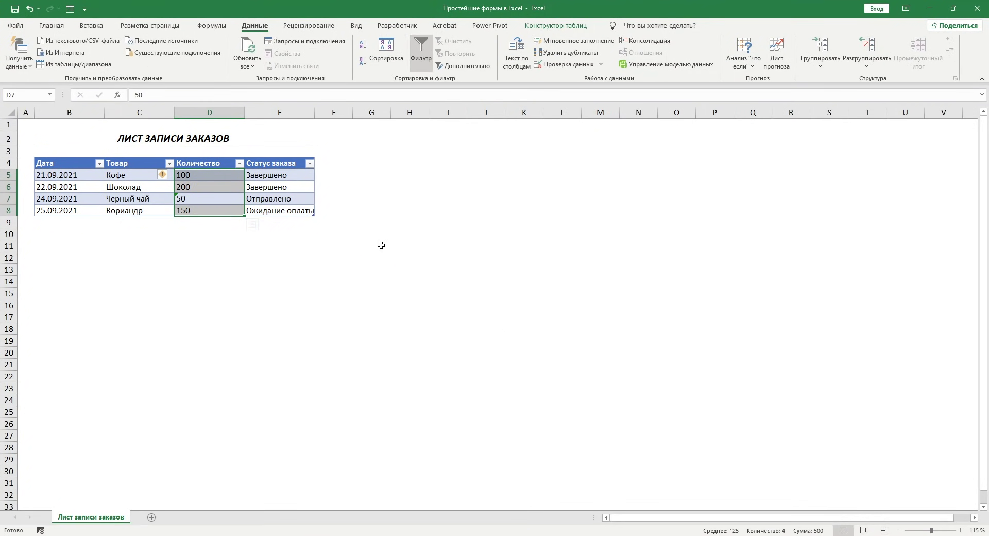
Step: Remove Форма... from the Quick Access Toolbar through Другие команды, then select cell A1
left_click(84, 9)
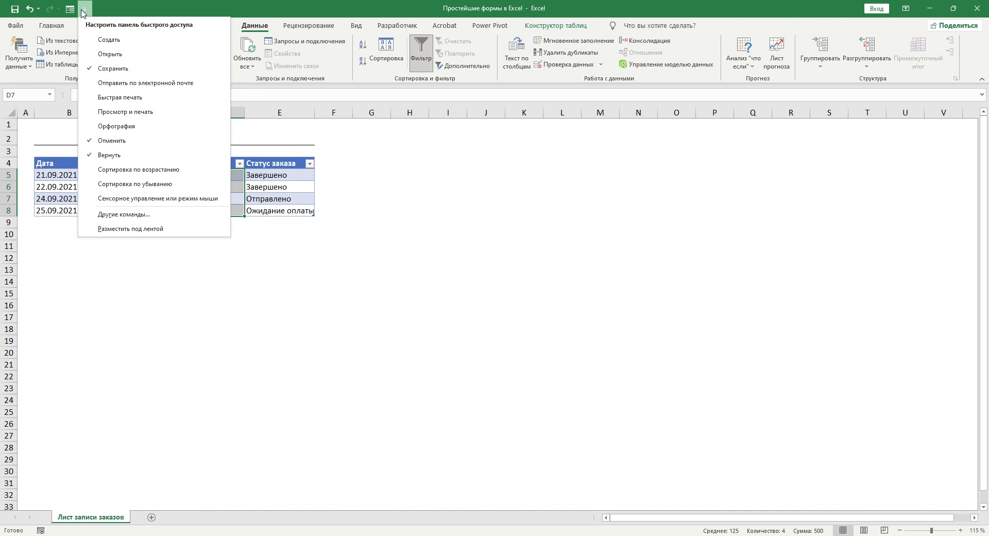
left_click(142, 215)
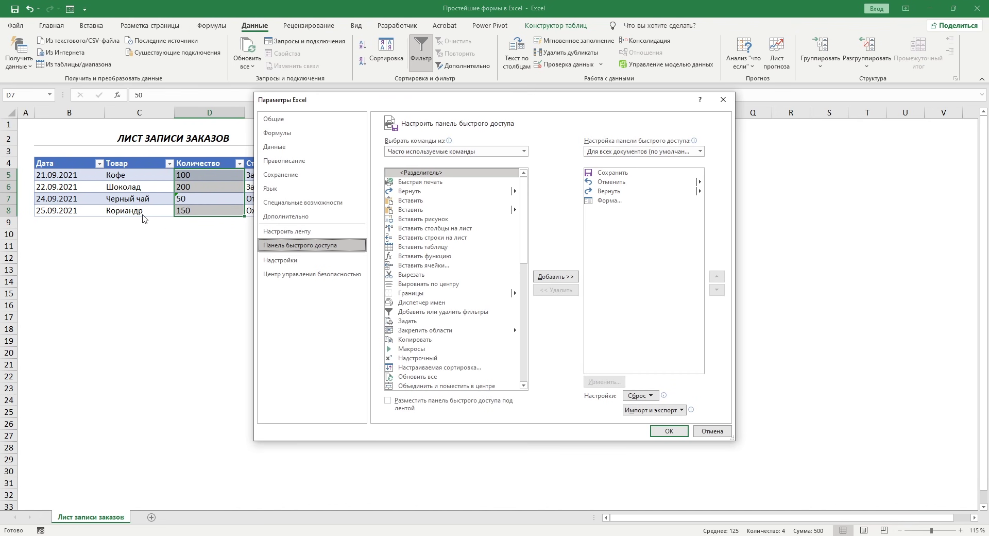
left_click(619, 201)
left_click(576, 290)
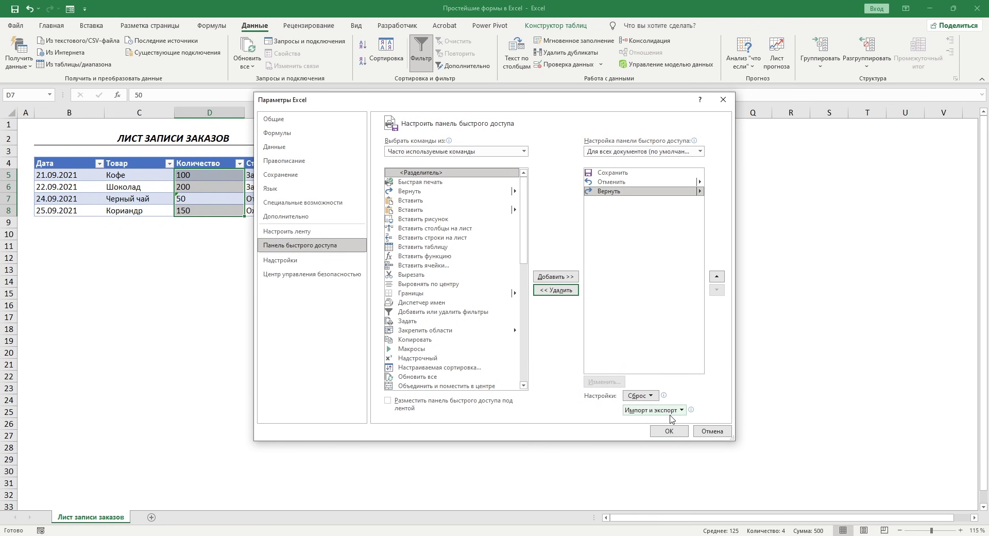
left_click(673, 428)
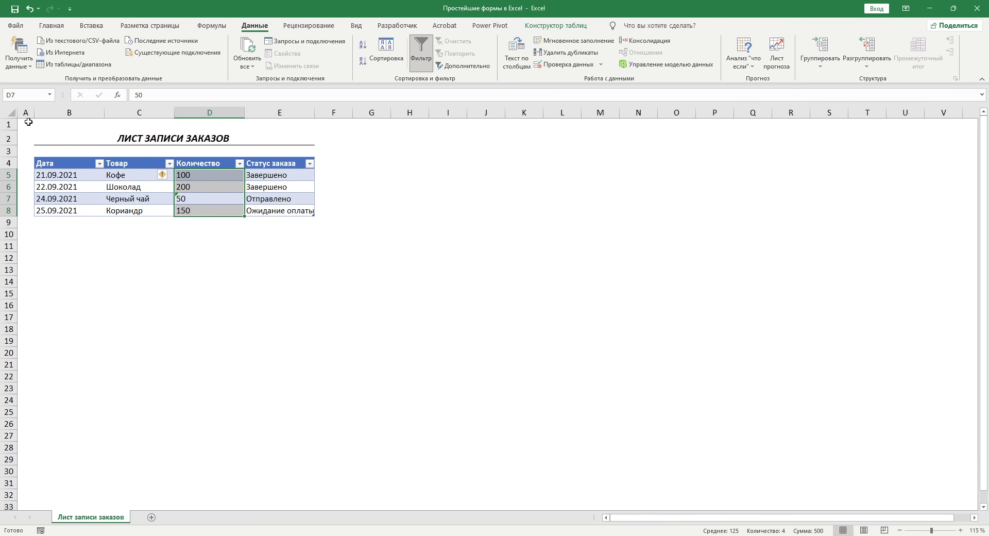
left_click(26, 123)
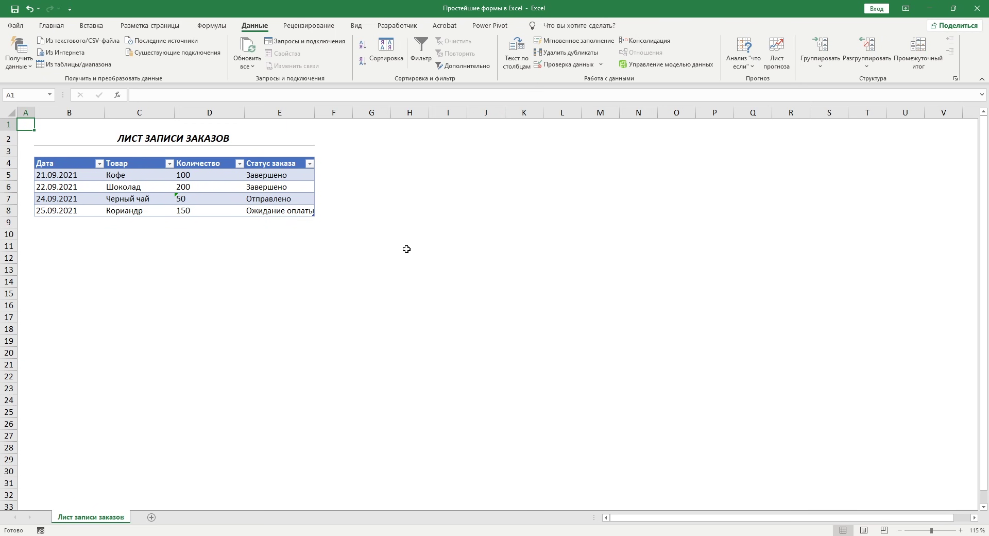